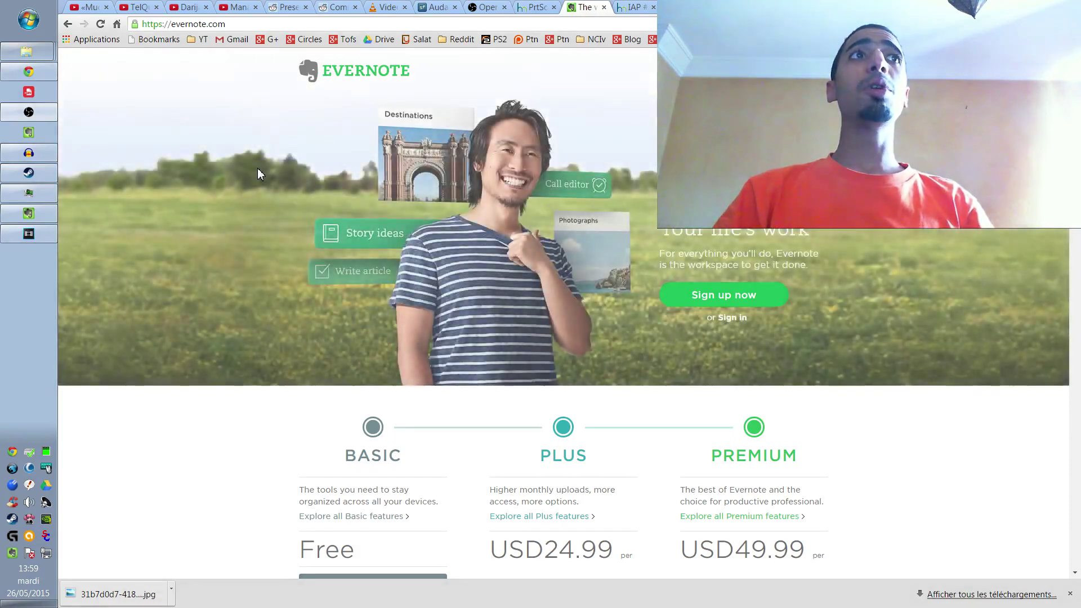
Bring up Evernote, move its window up, and open the Video Projects notebook.
left_click(29, 213)
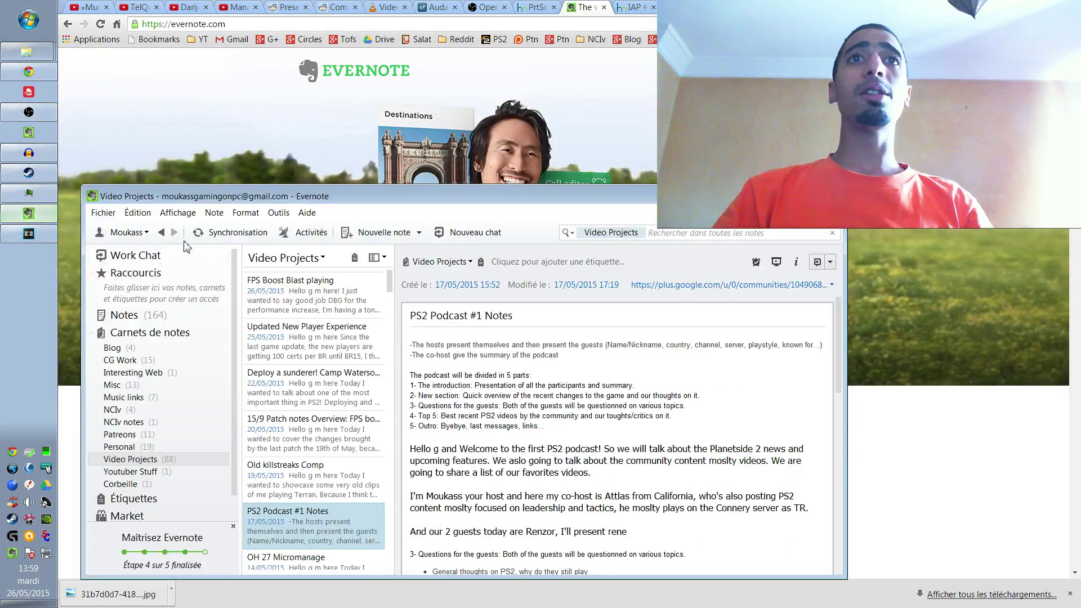
left_click_drag(568, 199, 591, 140)
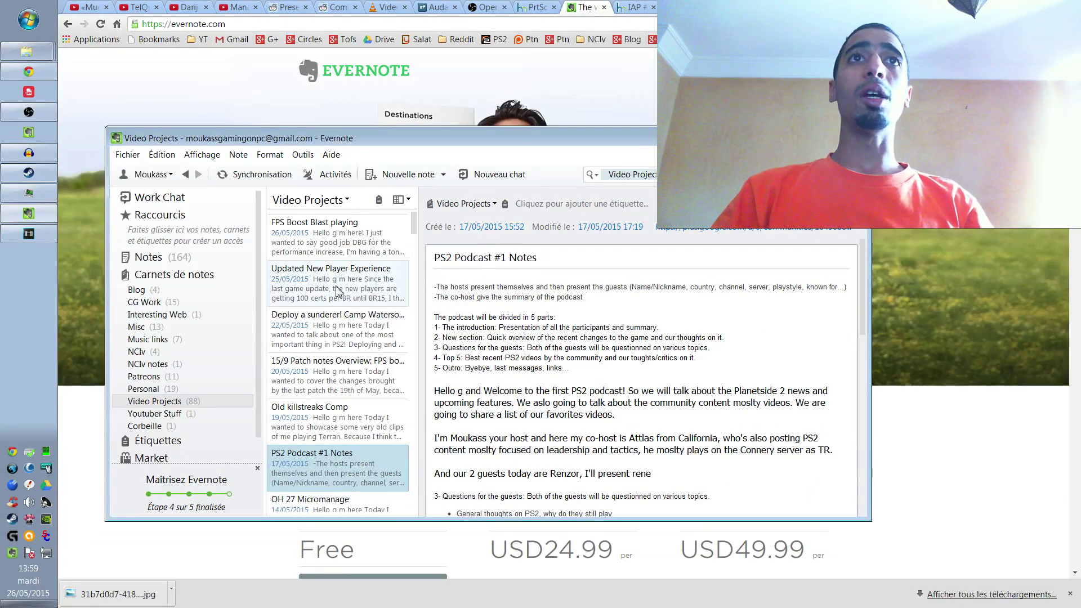
scroll(342, 254, "down", 2)
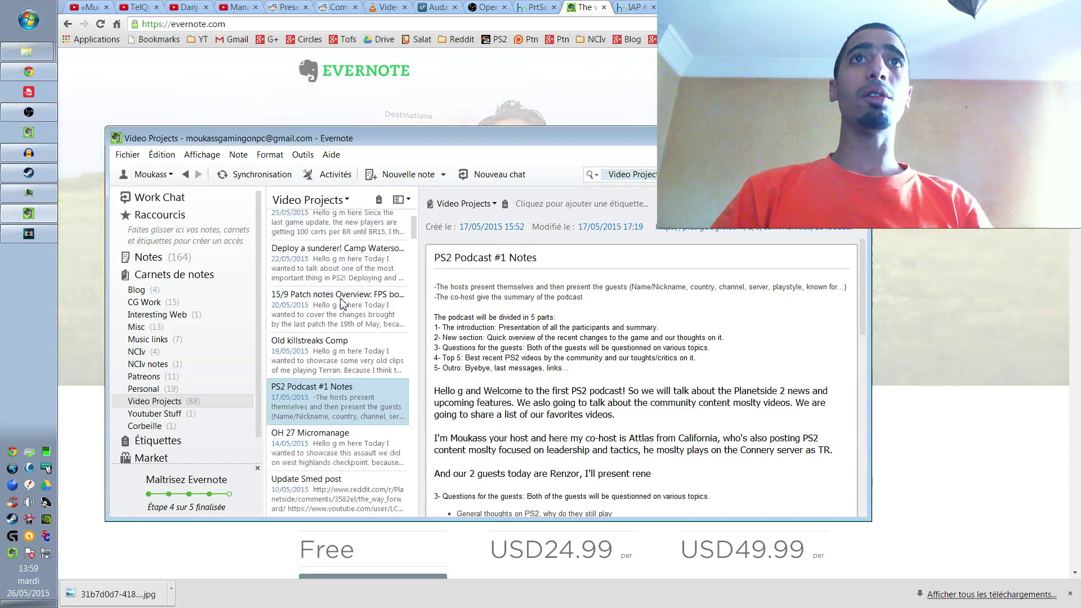
scroll(346, 307, "down", 3)
scroll(349, 308, "up", 5)
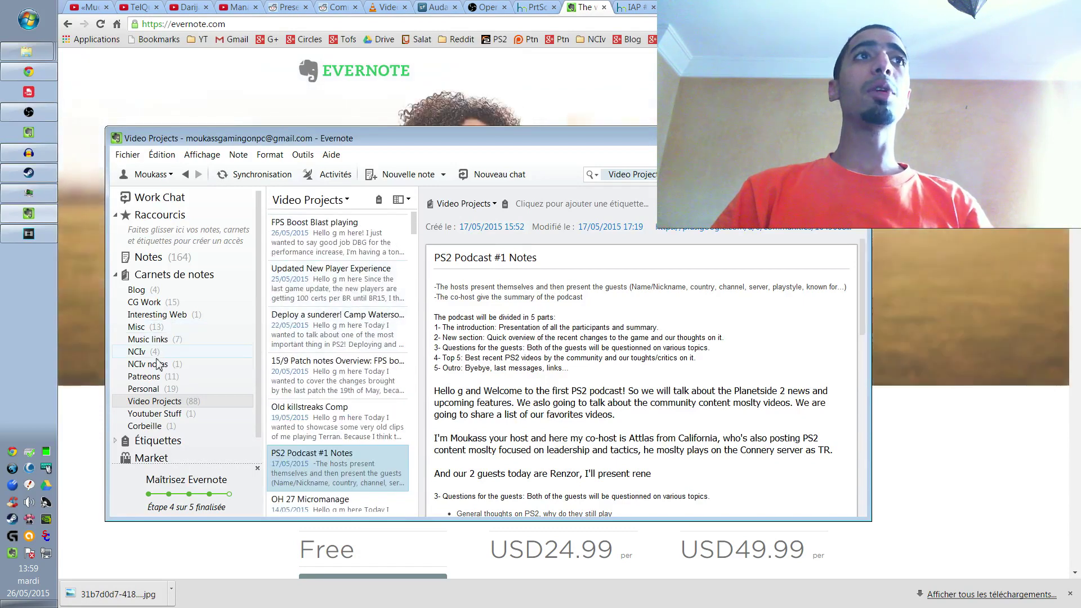
left_click(169, 405)
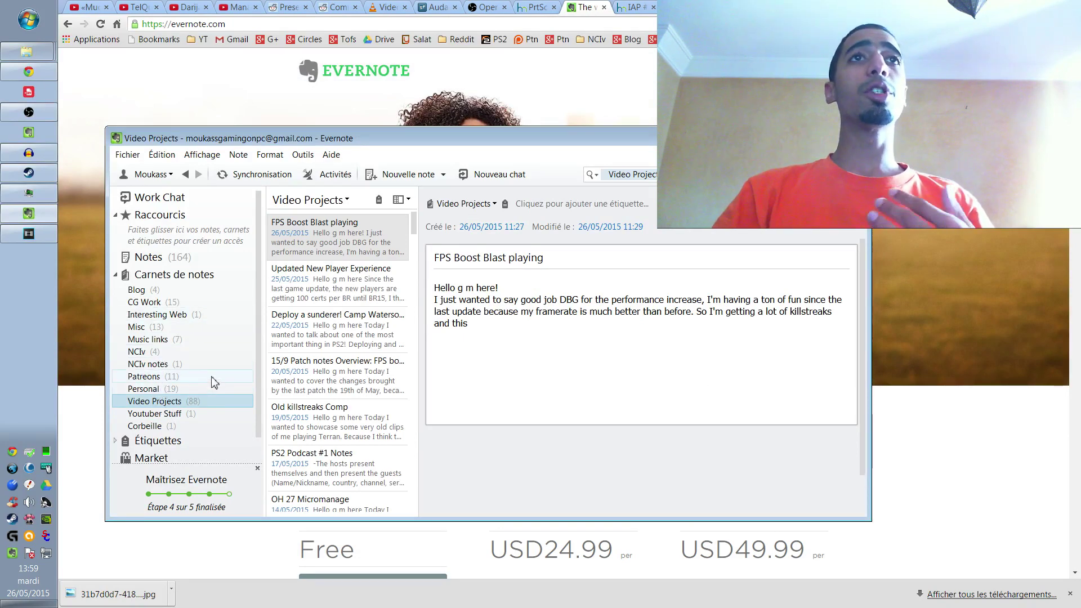
Browse the Blog and CG Work notebooks, then return to Video Projects.
left_click(136, 291)
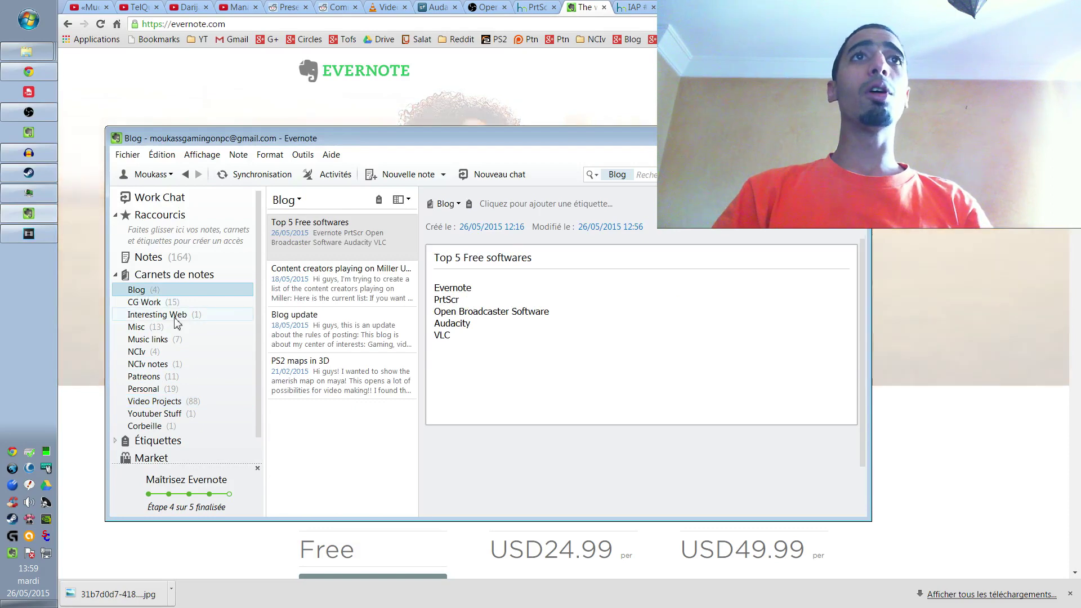
left_click(142, 305)
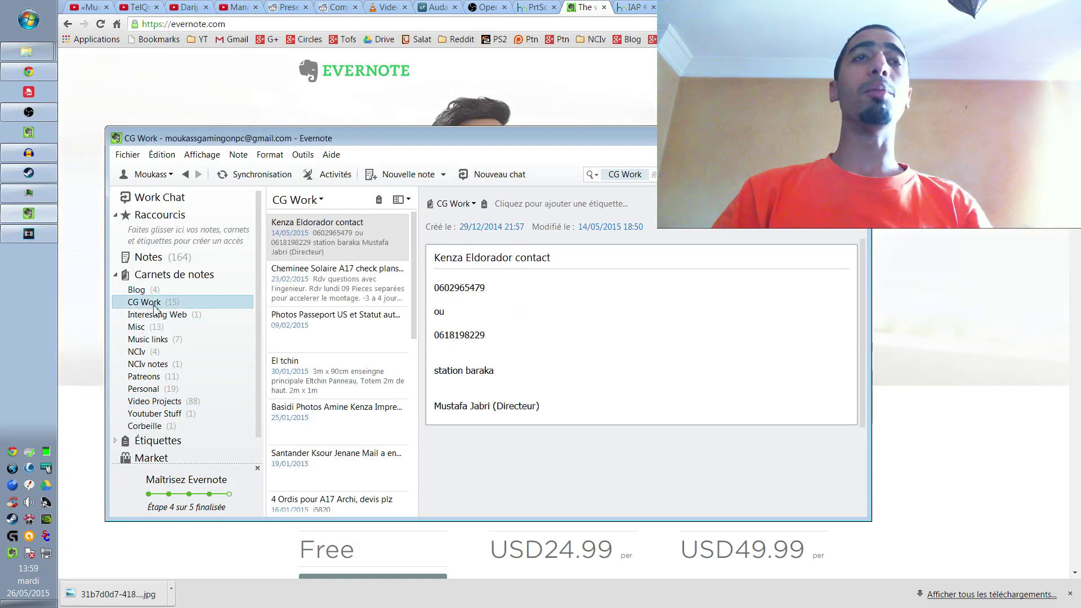
left_click(155, 401)
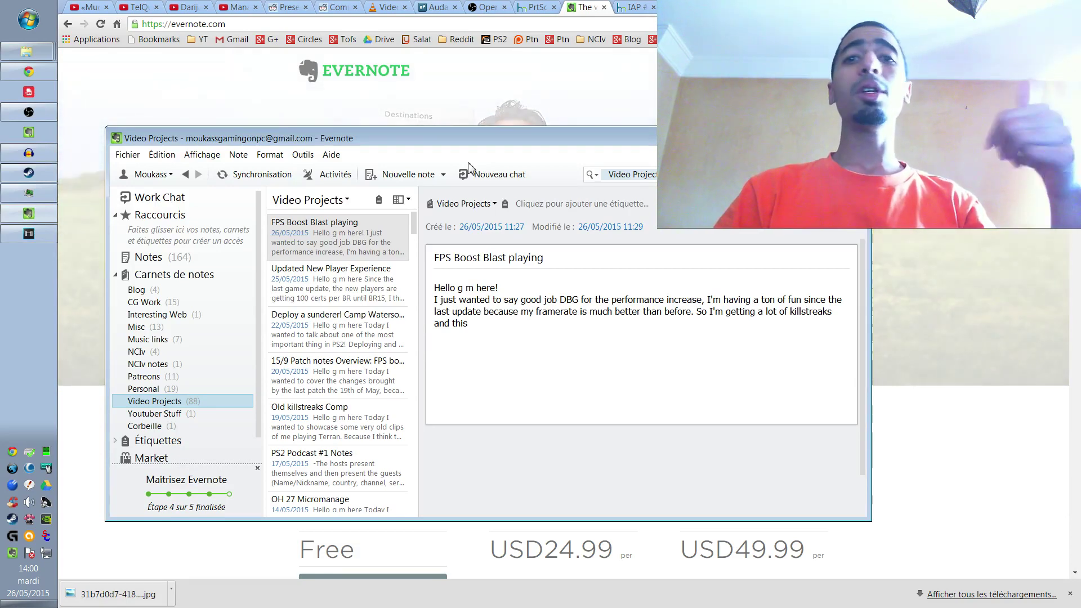
Put Evernote behind evernote.com and scroll to the Basic, Plus and Premium plans.
left_click(582, 7)
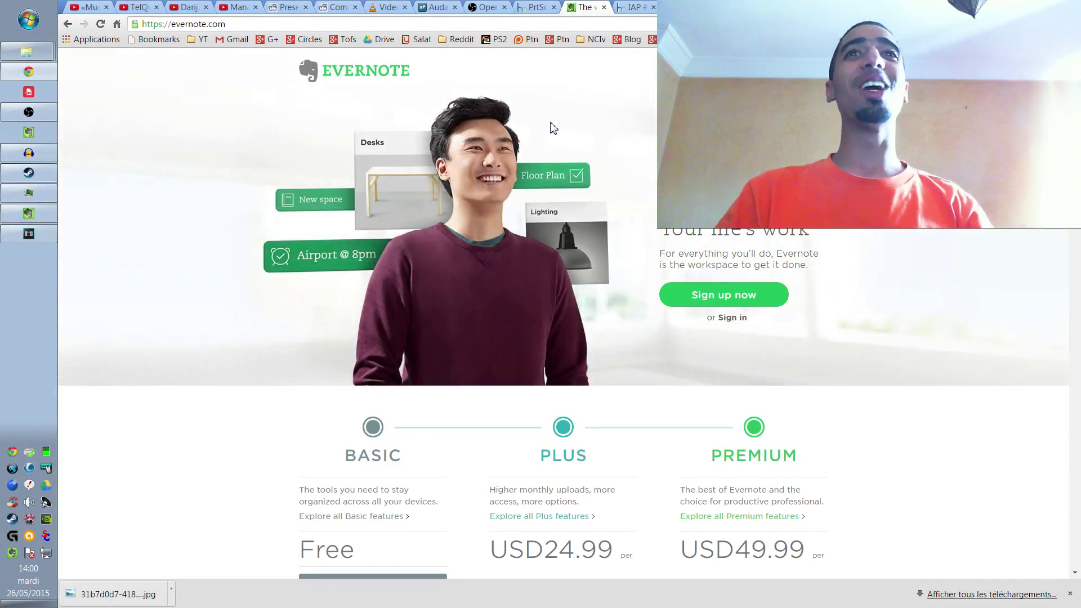
scroll(556, 175, "down", 1)
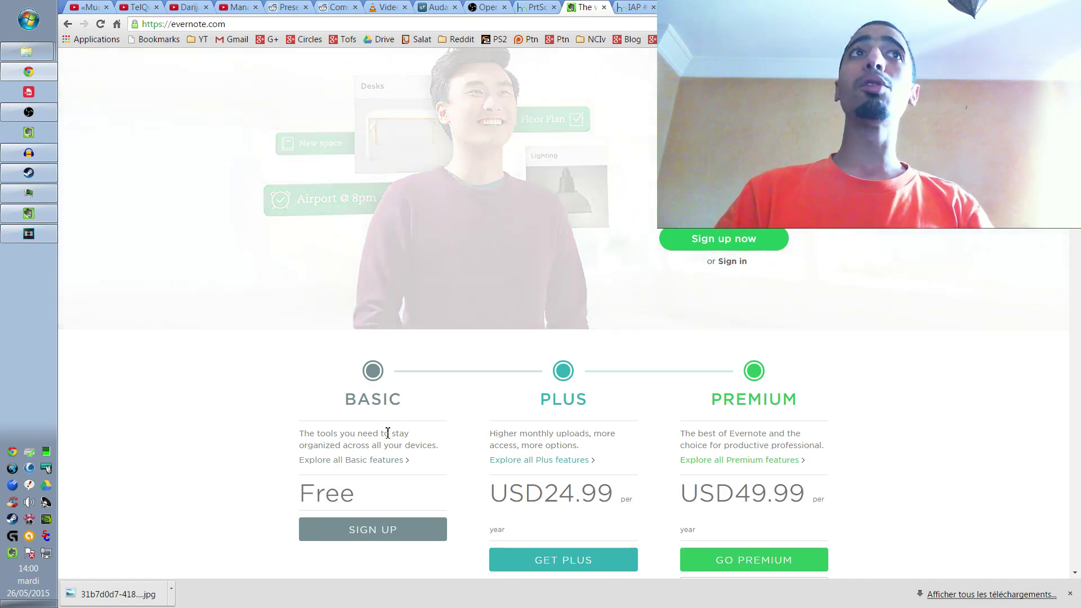
Open the Updated New Player Experience note in Evernote, then switch to the PrtScr download page.
left_click(45, 217)
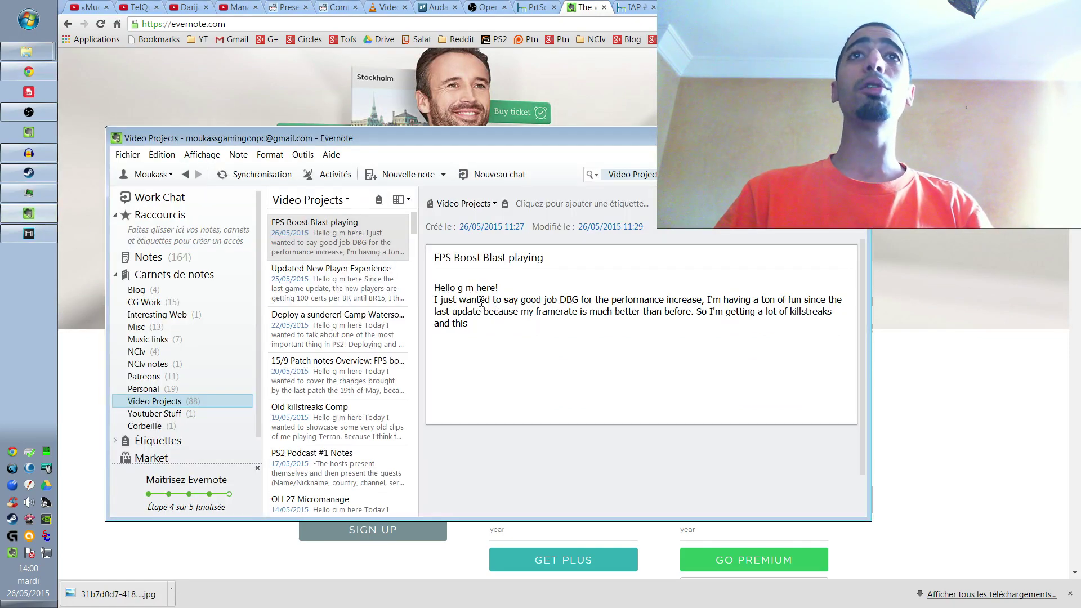
left_click(350, 293)
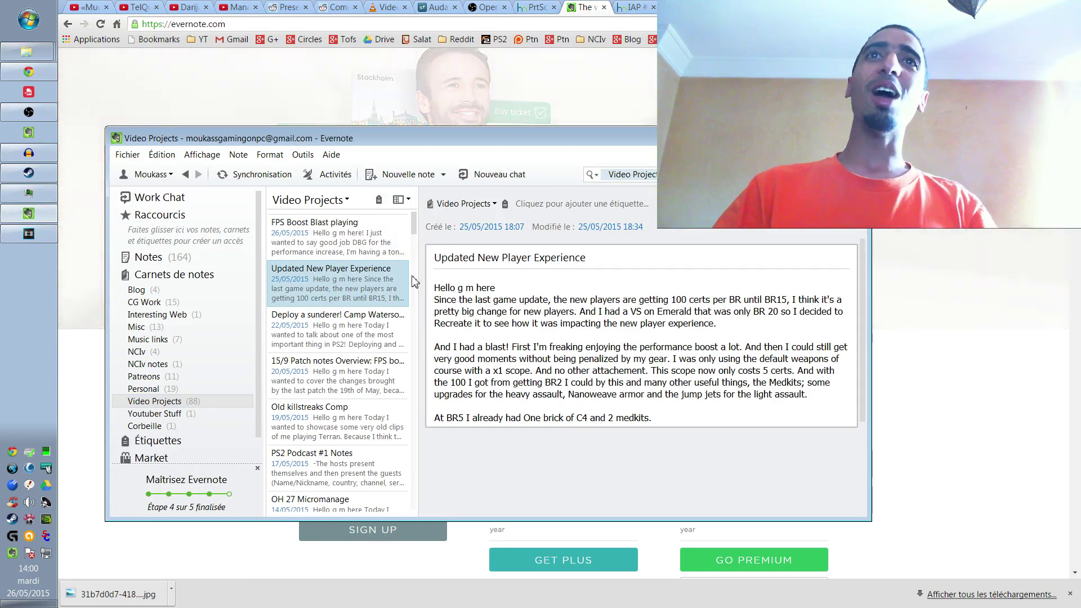
key("alt+Tab")
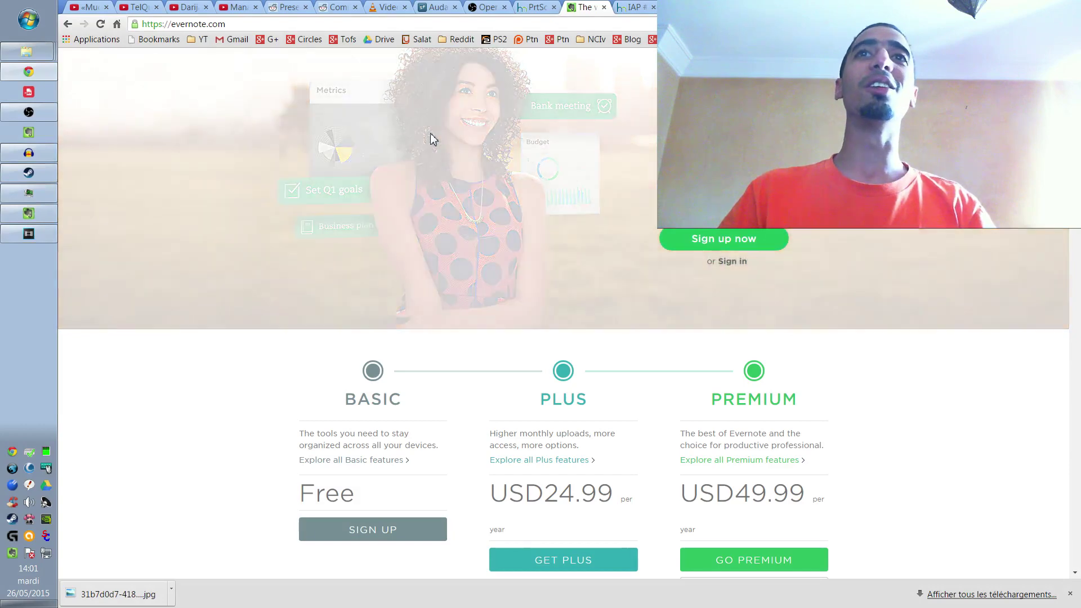
left_click(25, 218)
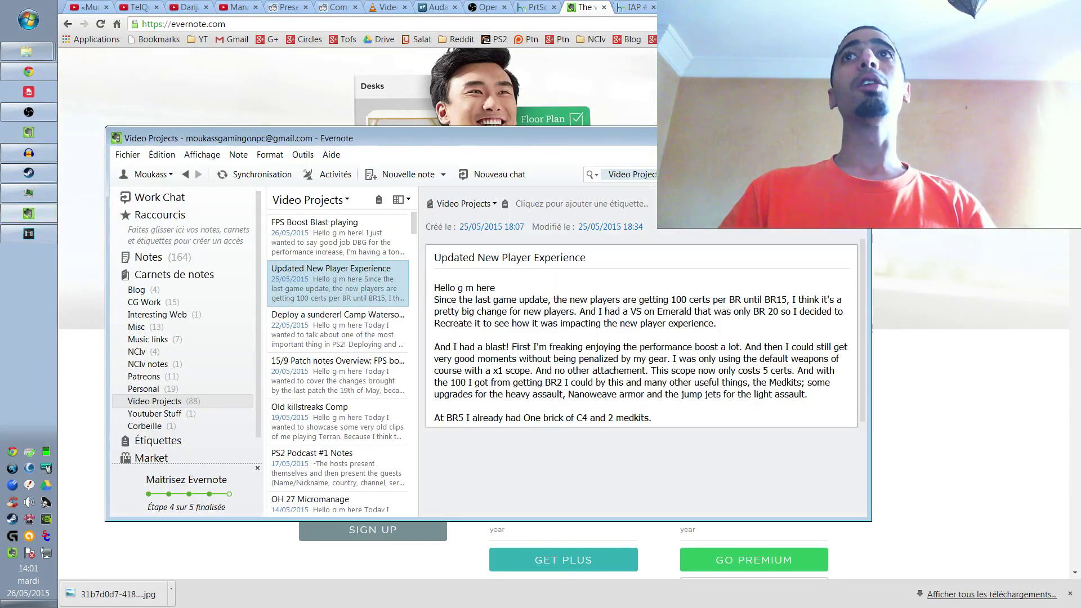
left_click(28, 71)
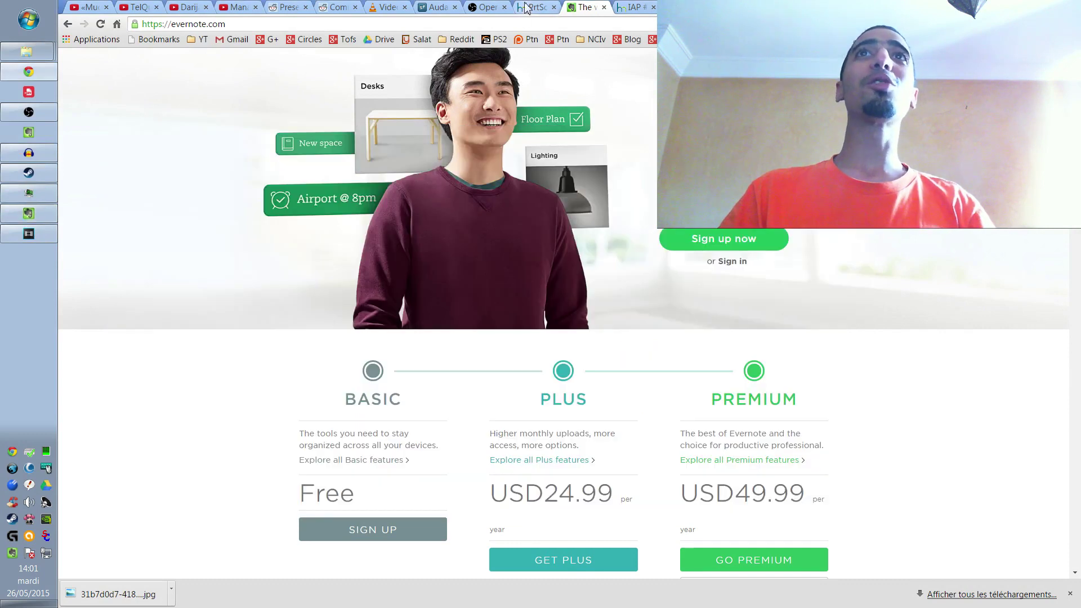
Show the PrtScr download page with its 'A nice capture' window.
left_click(532, 7)
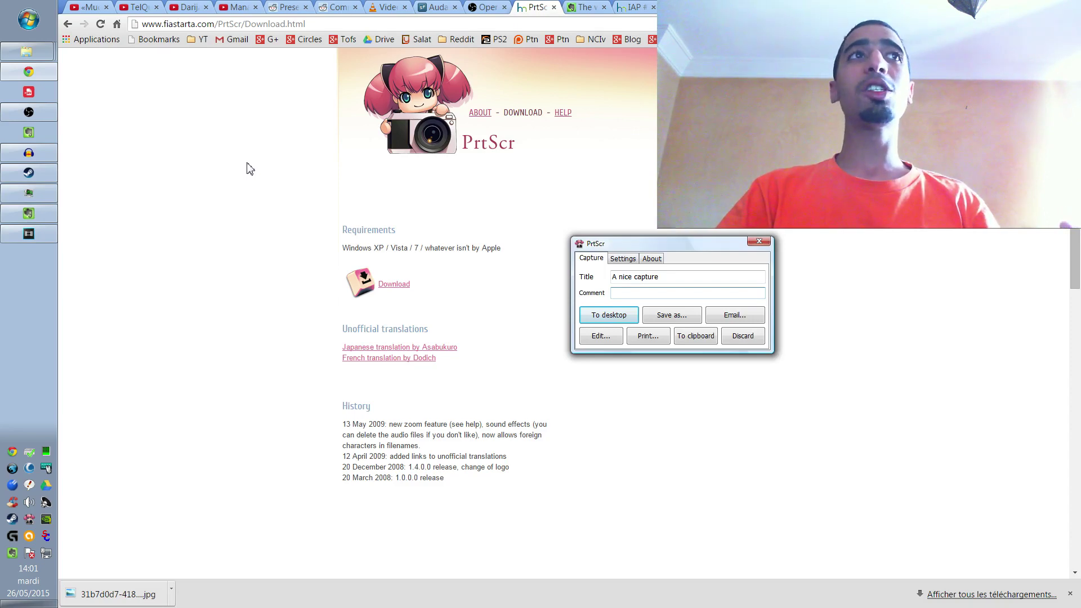
Capture two rectangular regions of the download page with Print Screen.
key("Print")
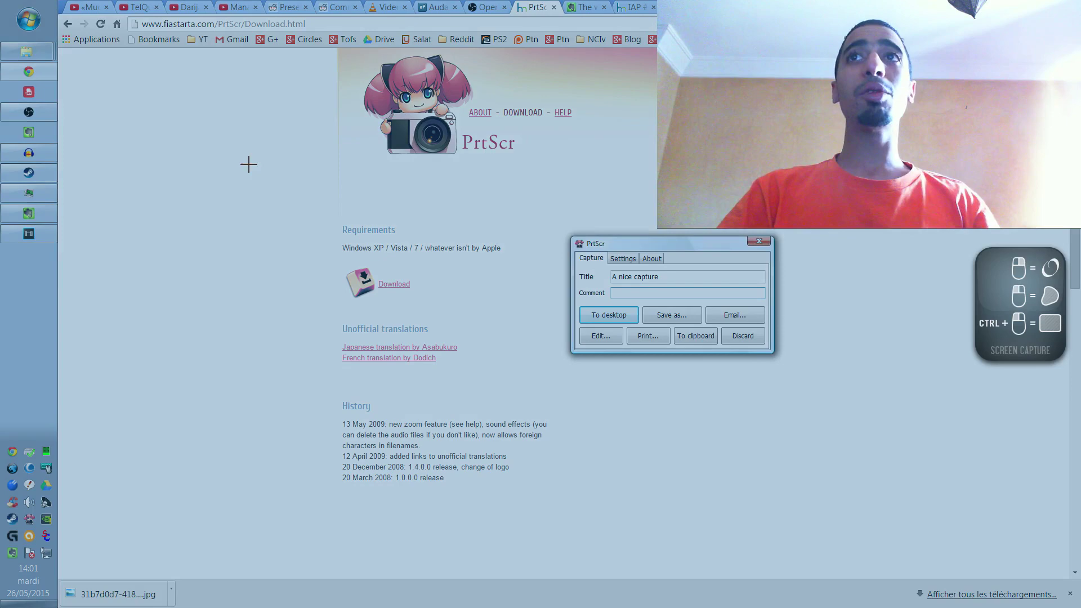
left_click_drag(240, 148, 845, 471)
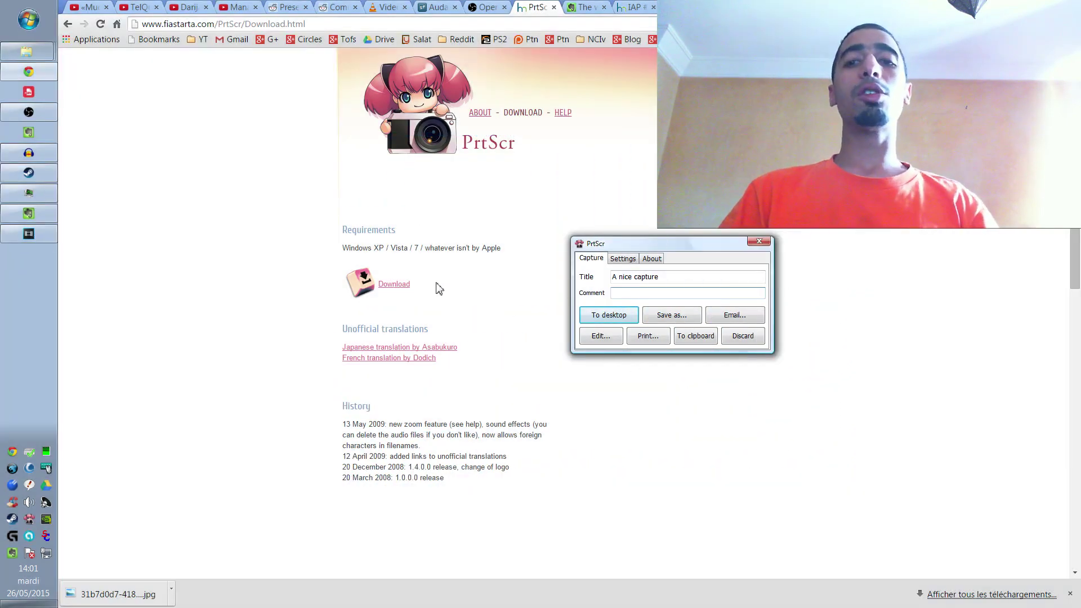
key("Print")
left_click_drag(49, 28, 785, 375)
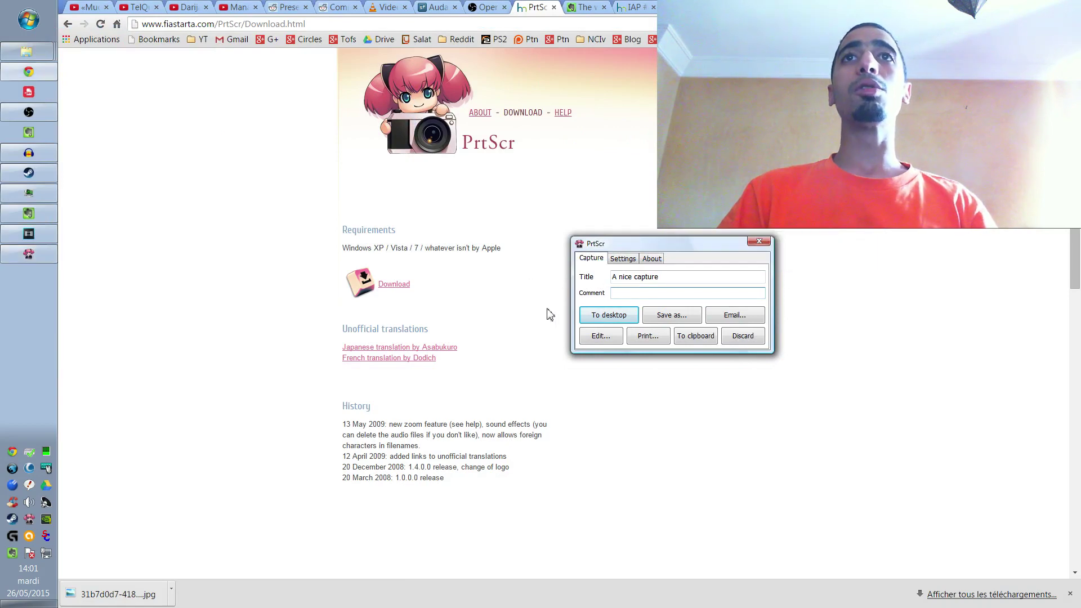
Move the new capture window onto the page and close it, keeping 'A nice capture'.
left_click(17, 262)
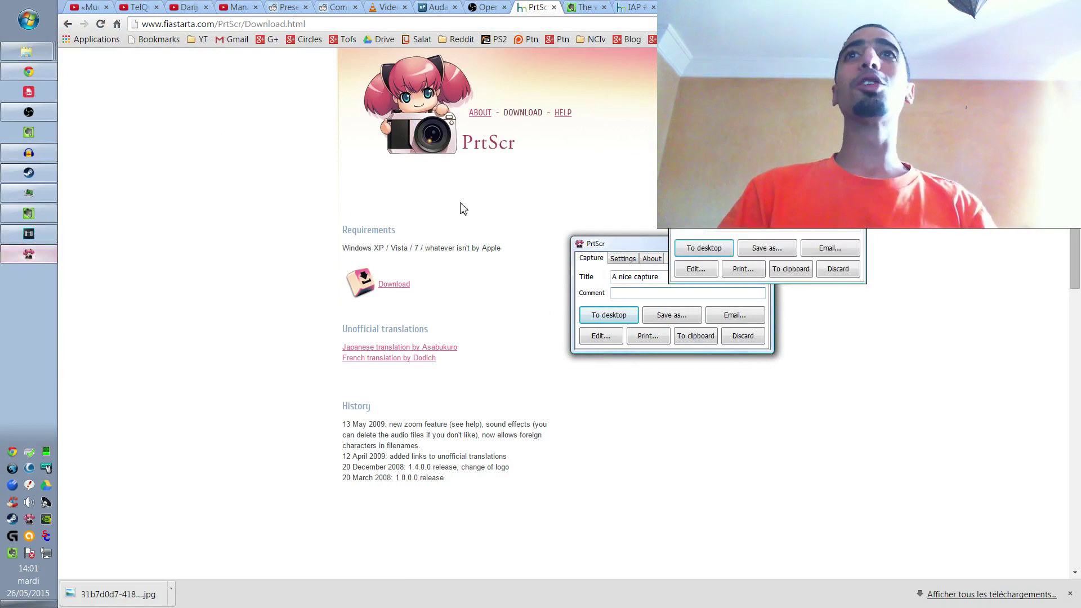
left_click_drag(749, 180, 326, 329)
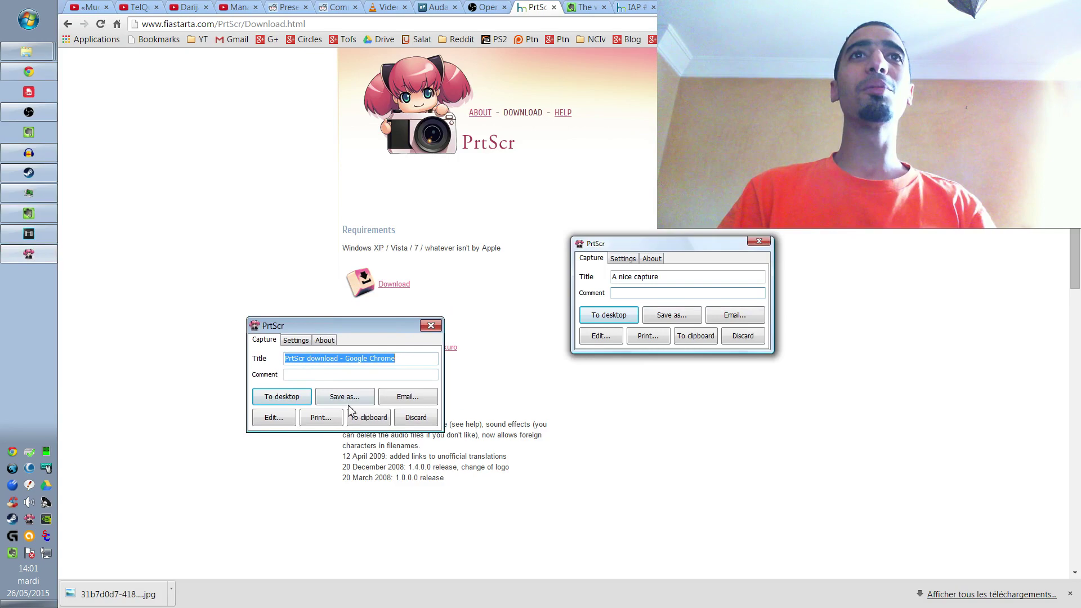
left_click(430, 327)
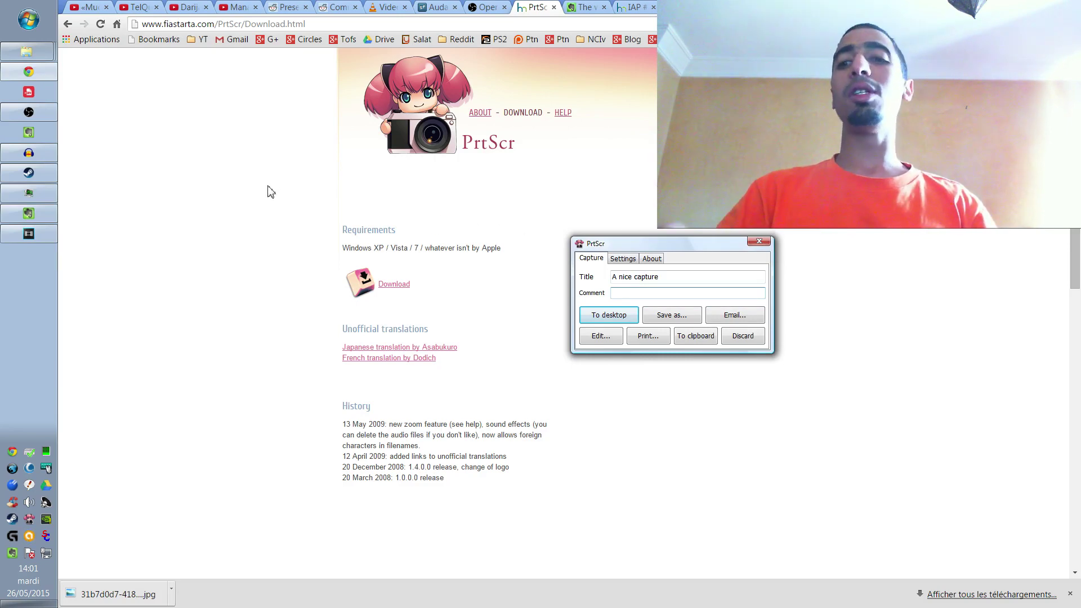
key("Print")
left_click_drag(152, 212, 465, 165)
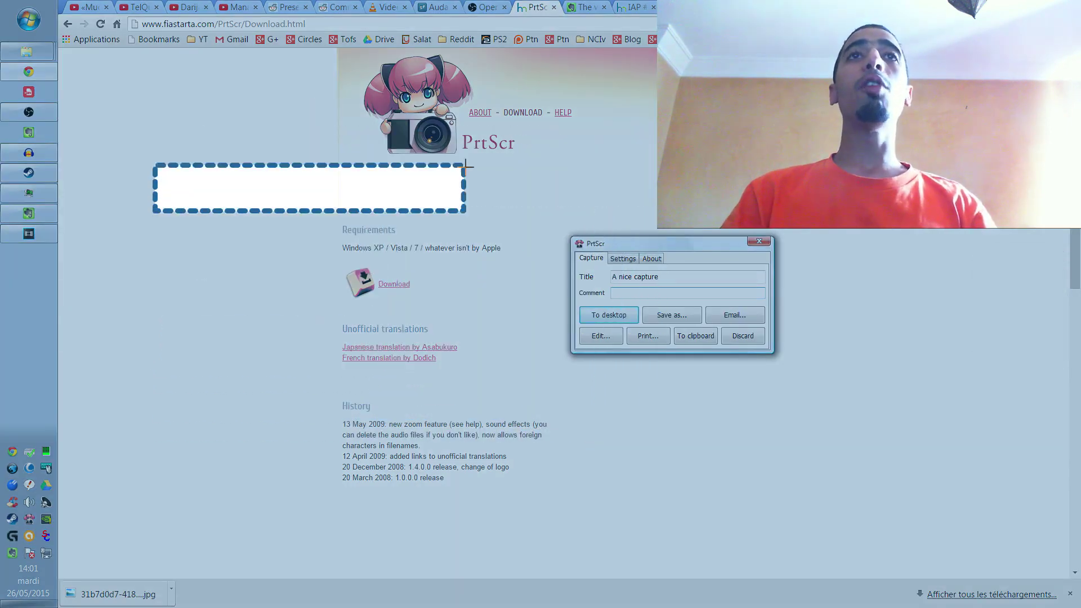
left_click_drag(466, 164, 571, 405)
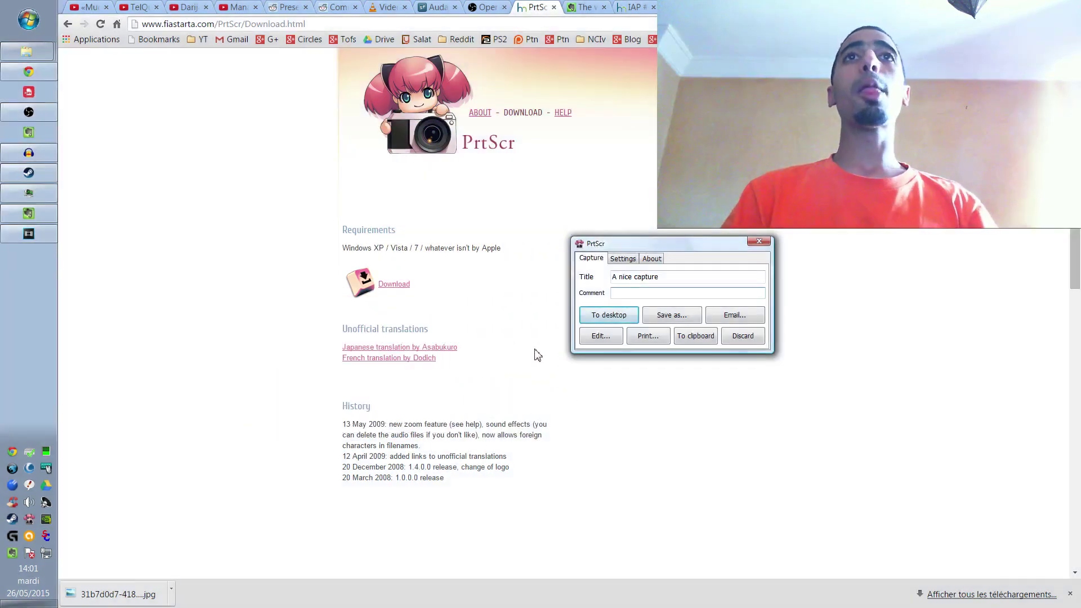
key("Print")
mouse_move(224, 201)
left_mouse_down()
mouse_move(286, 540)
mouse_move(581, 147)
mouse_move(362, 320)
mouse_move(228, 298)
left_mouse_up()
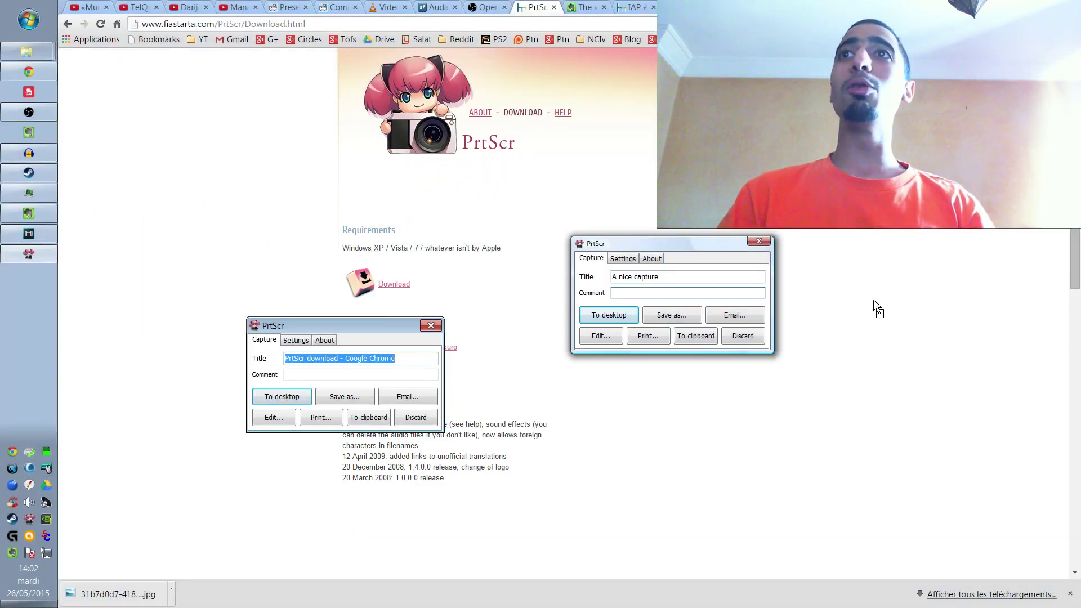
key("Escape")
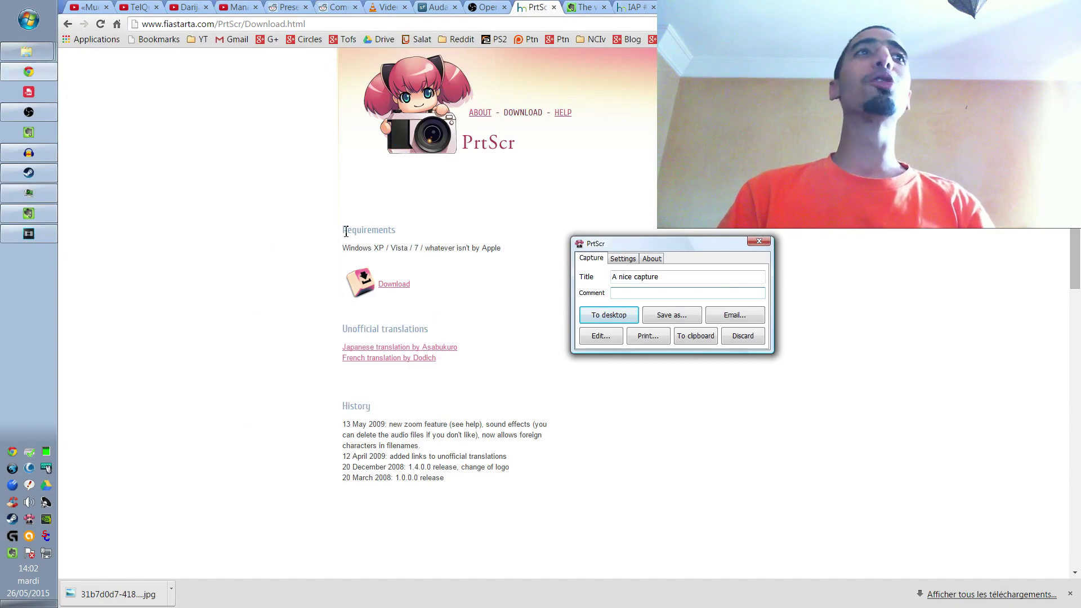
key("Print")
left_click_drag(237, 96, 846, 448)
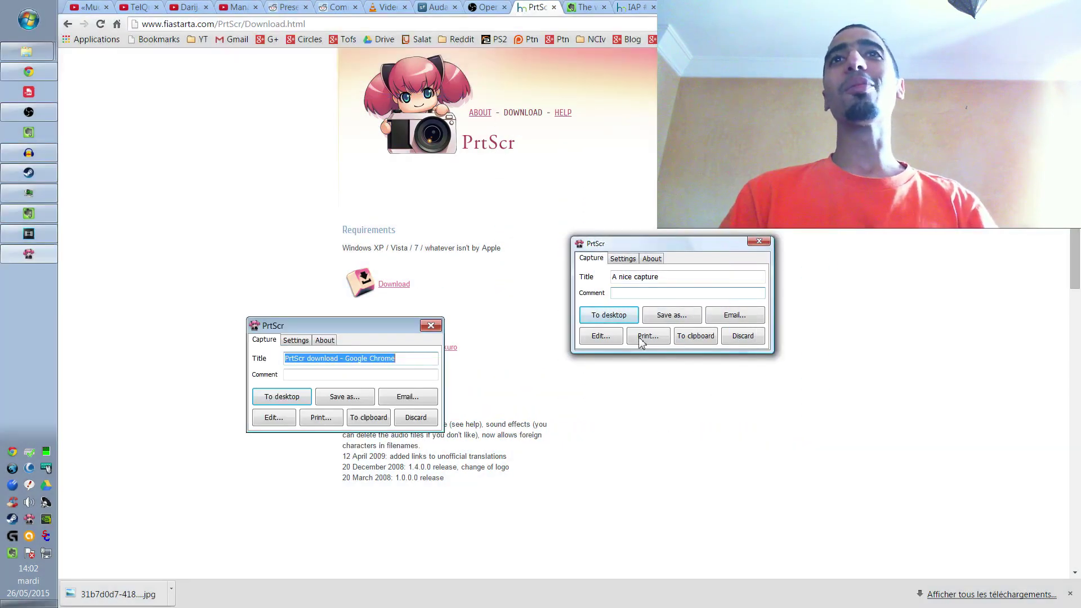
key("Escape")
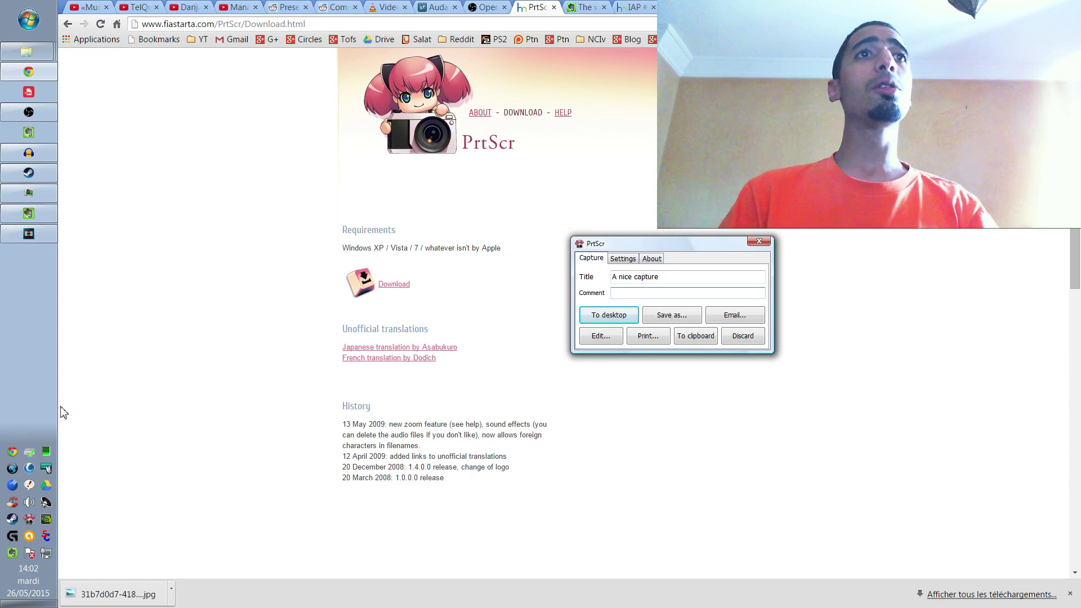
right_click(30, 524)
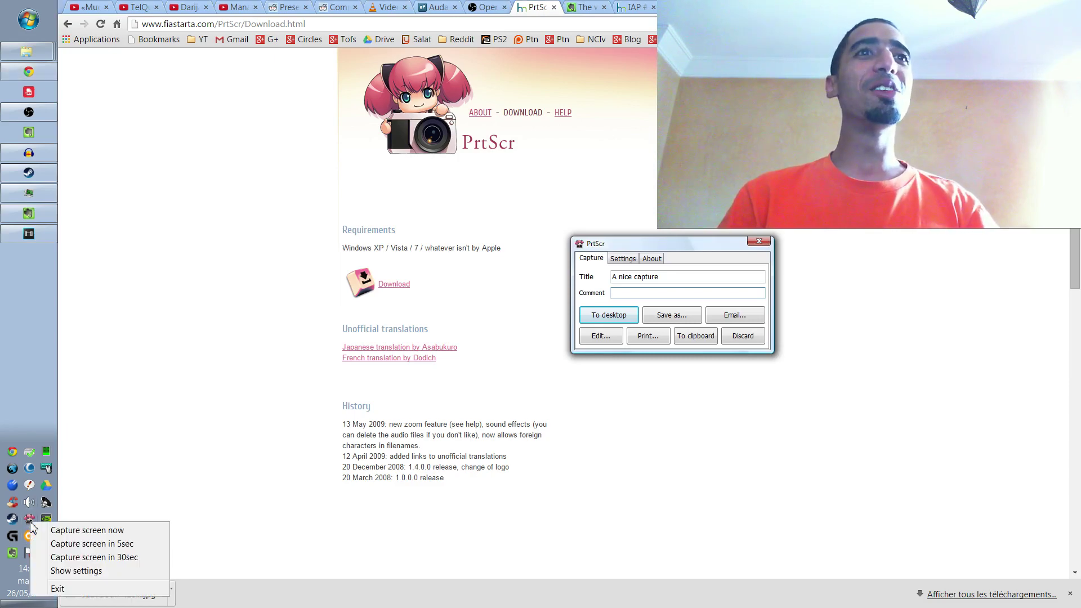
left_click(68, 570)
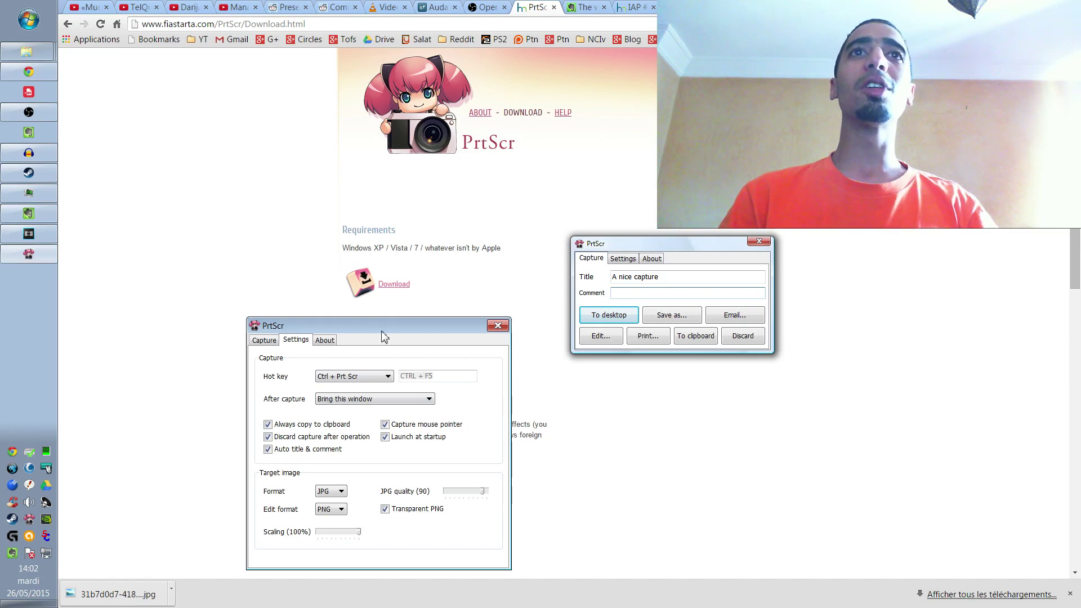
left_click_drag(363, 325, 351, 275)
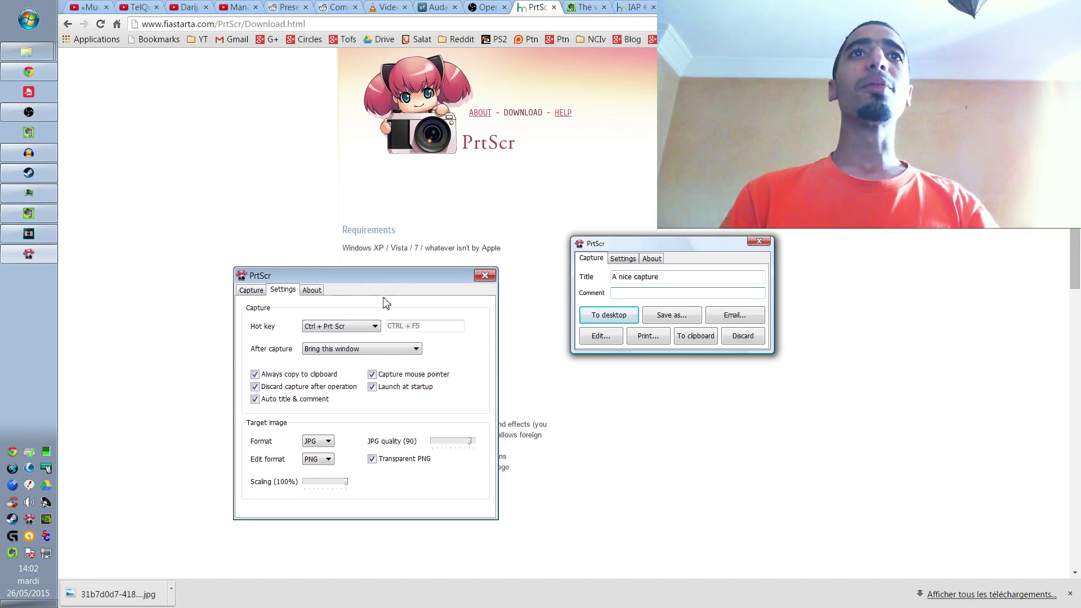
left_click(313, 442)
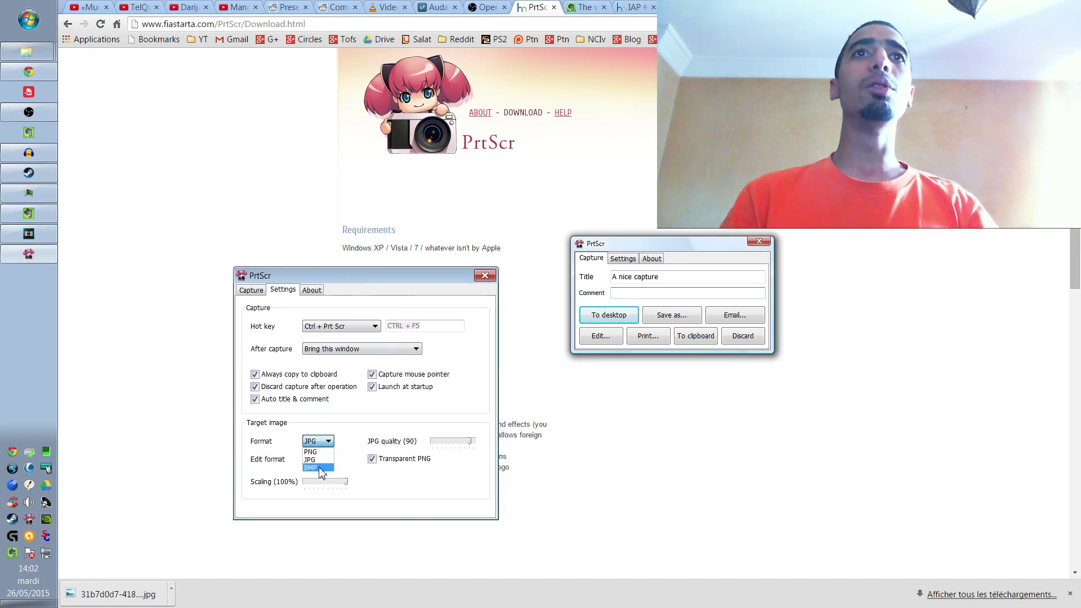
left_click(322, 441)
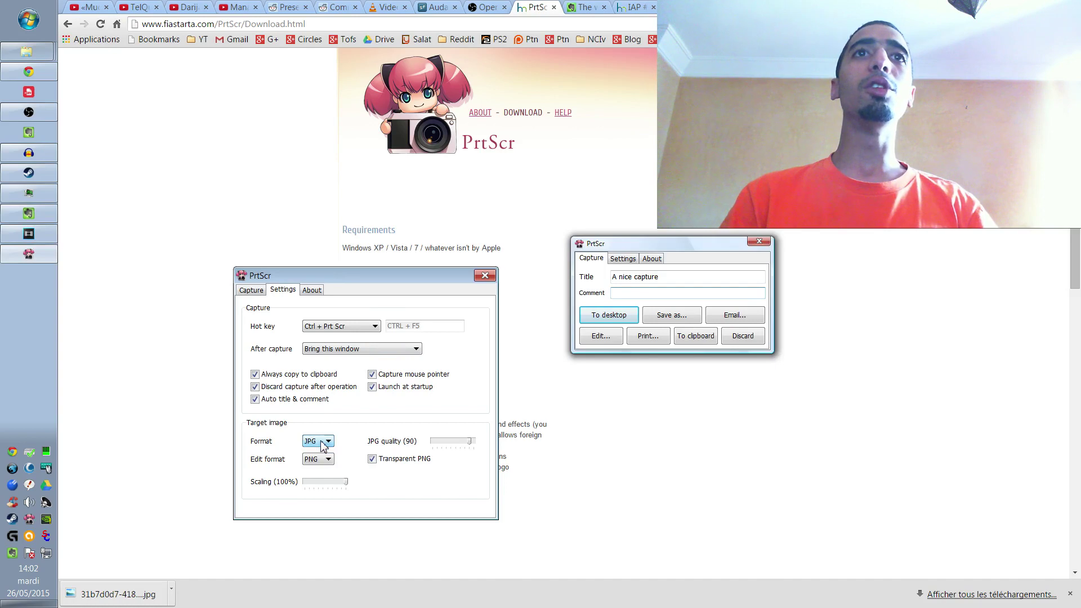
left_click(485, 276)
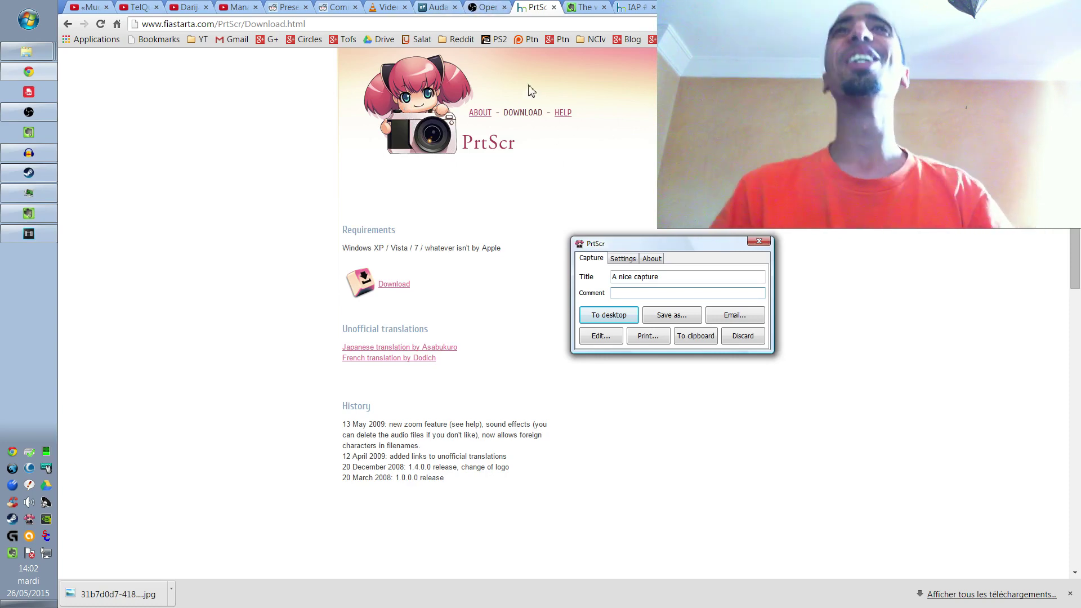
Show the OBS recording window over its download page, then bring up Vegas Pro's TOP5 project.
left_click(482, 6)
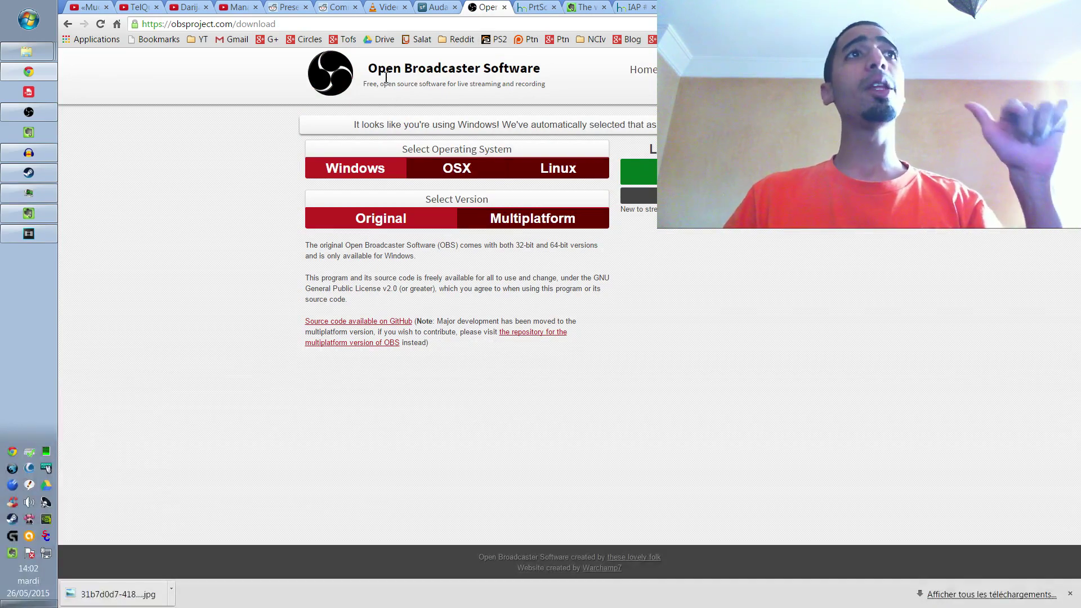
left_click(28, 112)
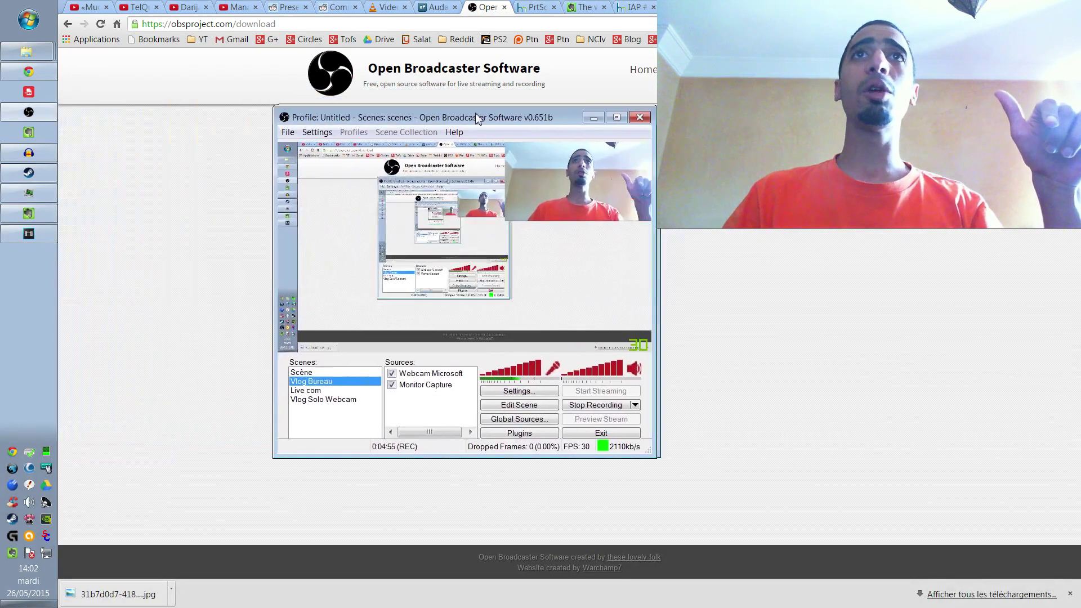
mouse_move(474, 121)
left_mouse_down()
mouse_move(329, 160)
mouse_move(460, 156)
mouse_move(510, 133)
mouse_move(511, 108)
mouse_move(432, 148)
left_mouse_up()
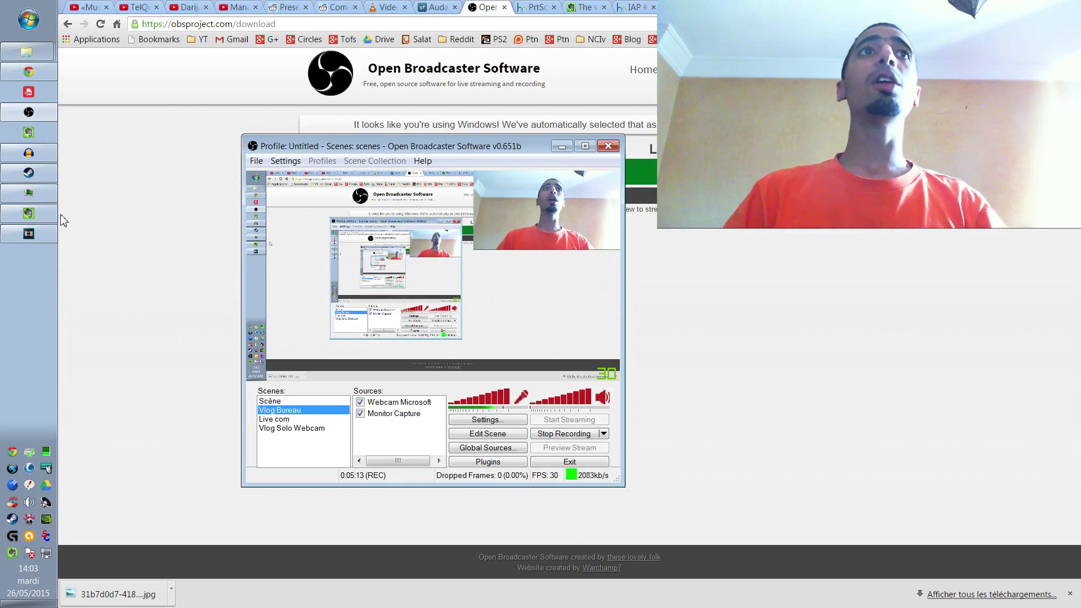
left_click(37, 236)
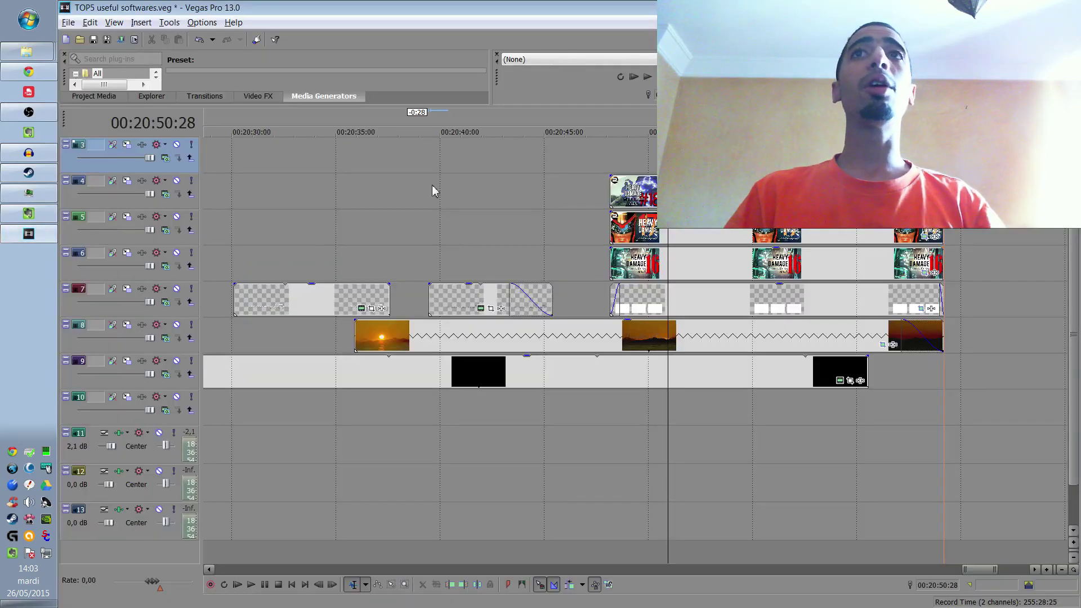
Move the Vegas playhead to 00:20:48:05, then minimise Vegas Pro to reveal OBS.
left_click(613, 164)
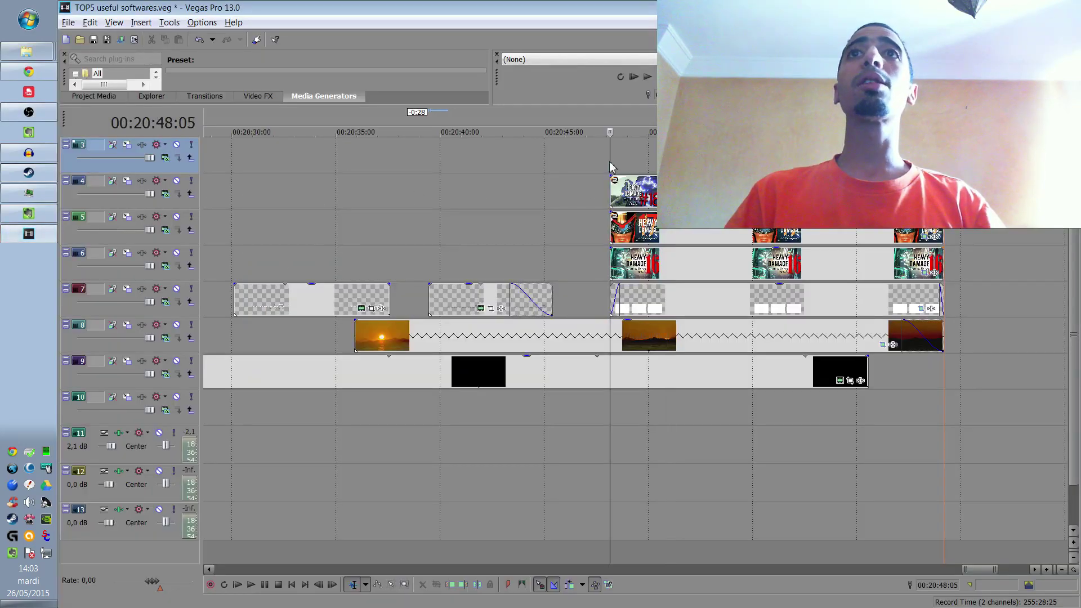
left_click(37, 235)
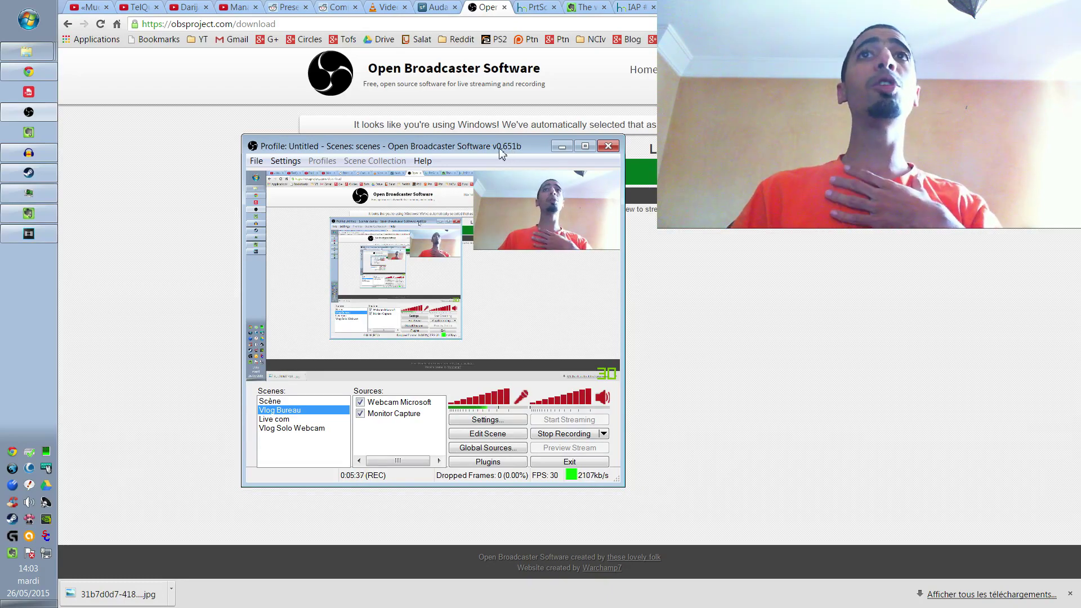
Browse the YouTube video, TelQuel channel and Darija video tabs, then show the OBS download page.
left_click(89, 6)
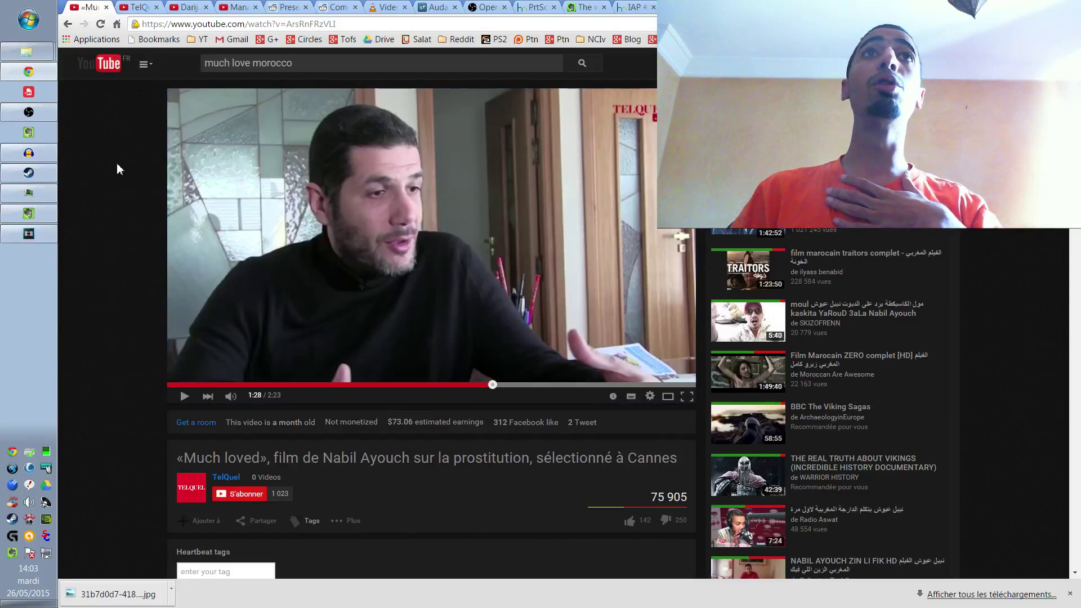
left_click(133, 7)
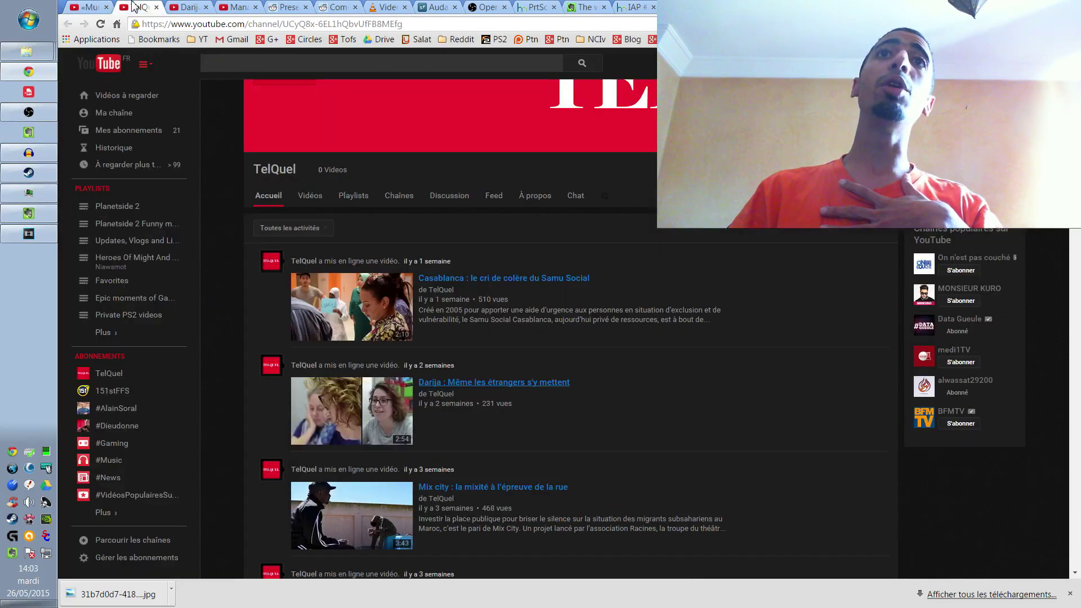
left_click(180, 7)
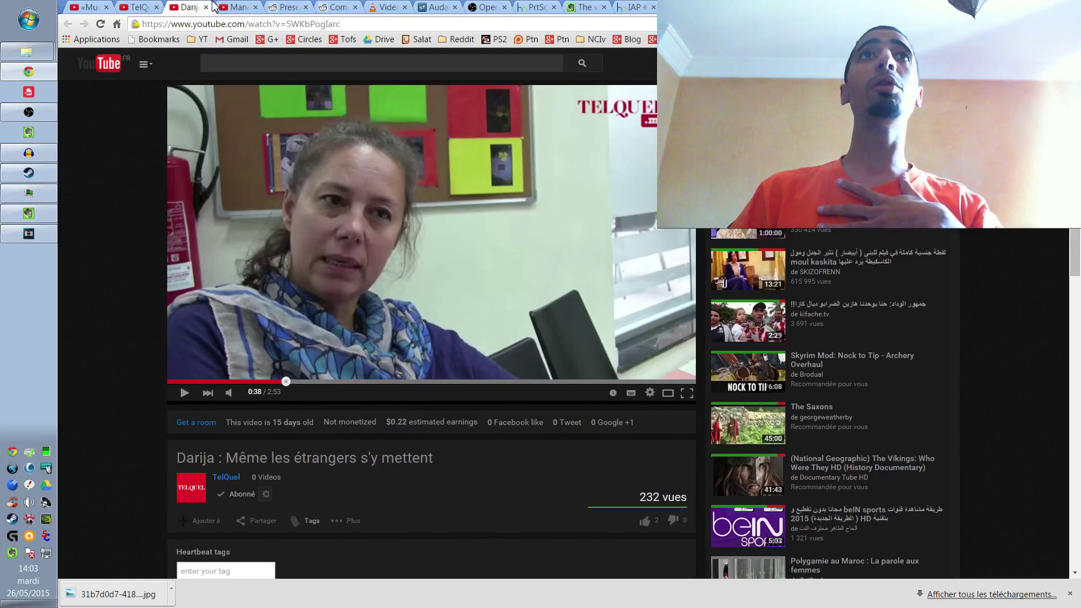
left_click(28, 112)
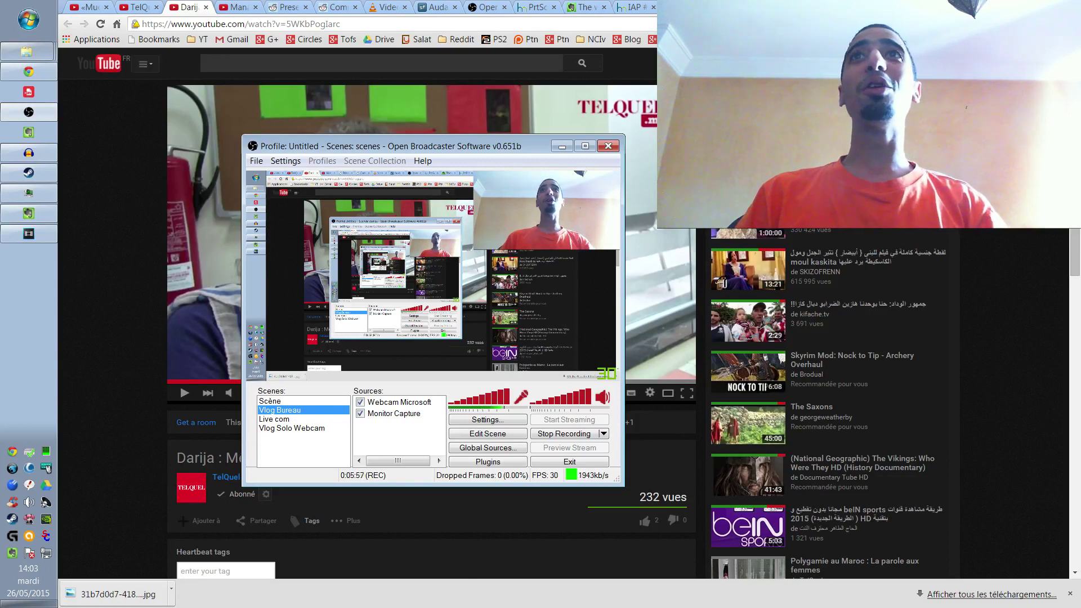
left_click(485, 6)
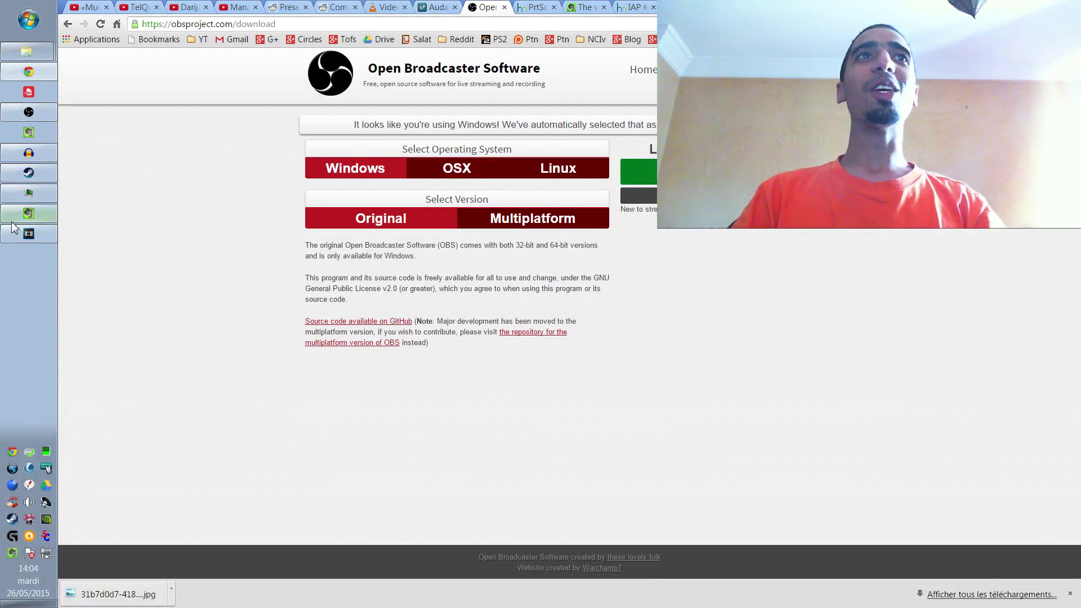
Remove the old recorded track from Audacity, then return to the Darija YouTube video.
left_click(433, 6)
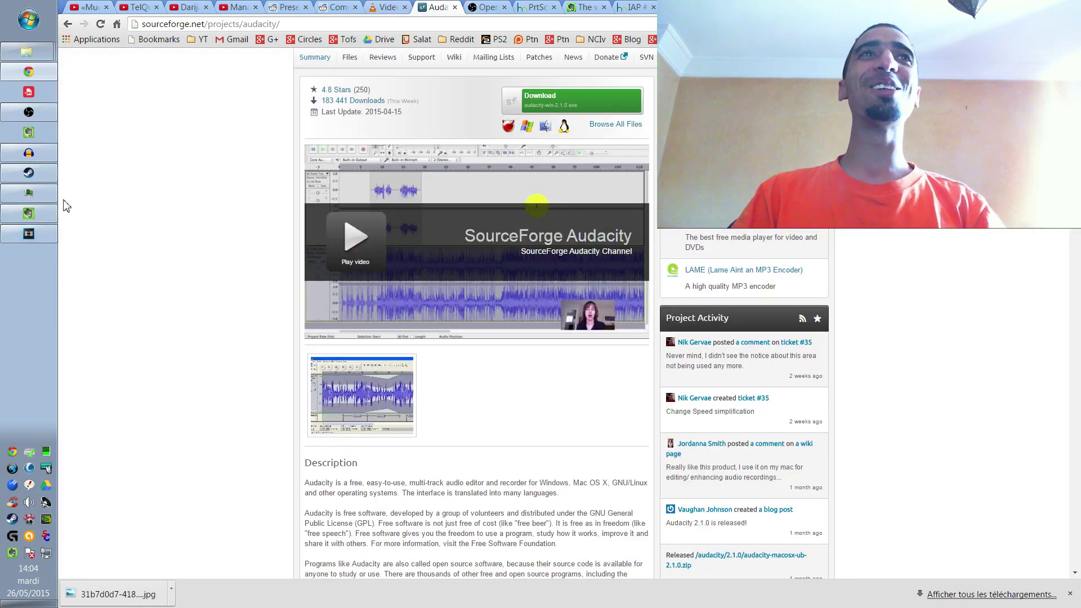
left_click(28, 153)
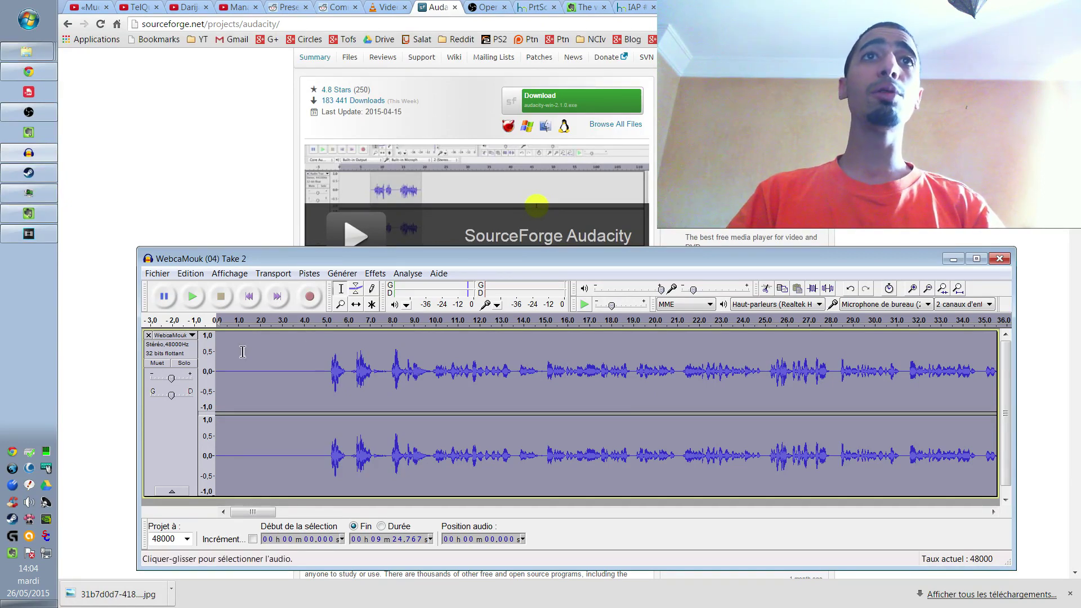
left_click(257, 367)
left_click(149, 335)
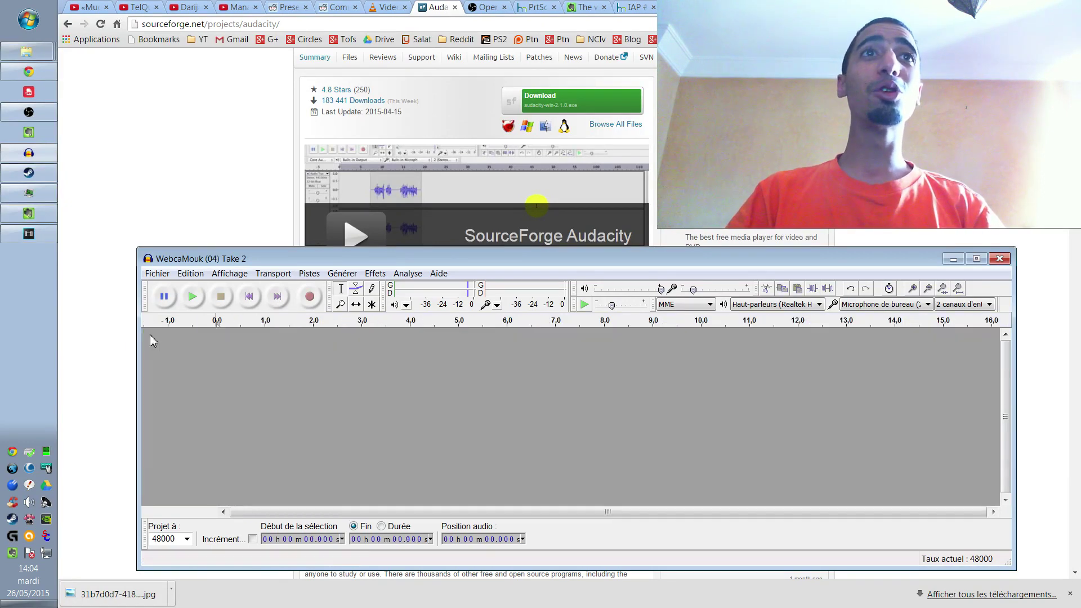
left_click(147, 131)
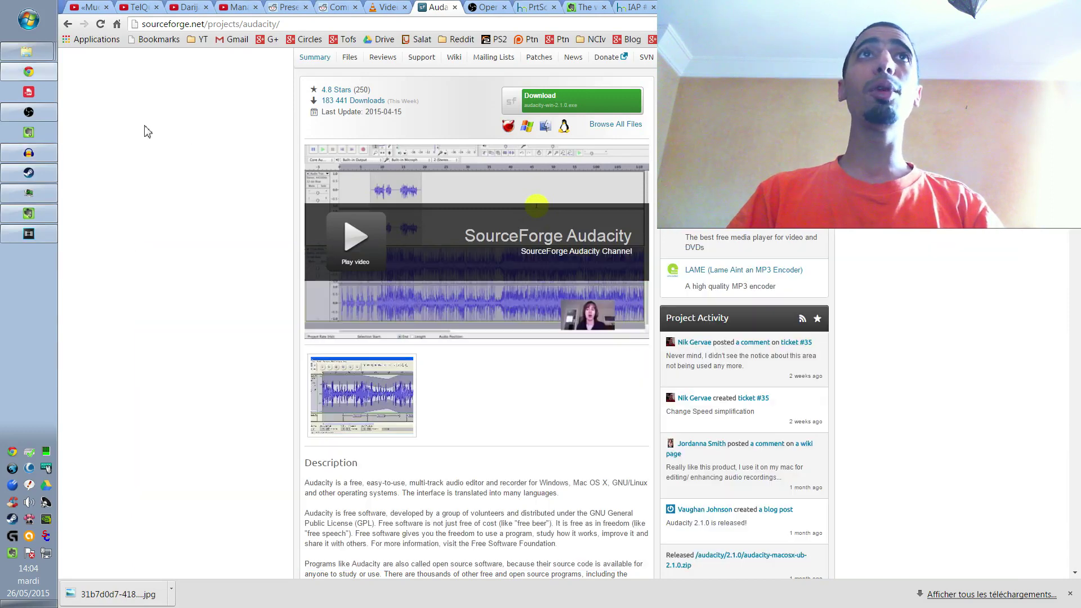
left_click(183, 8)
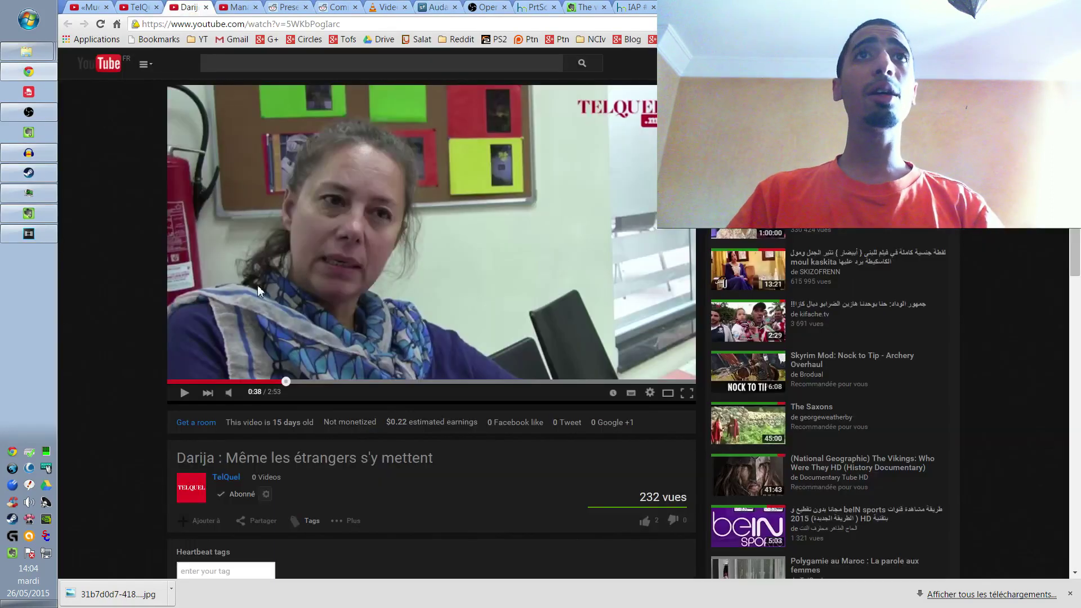
Play the Darija video and set Audacity's recording input to Mixage stéréo.
left_click(363, 314)
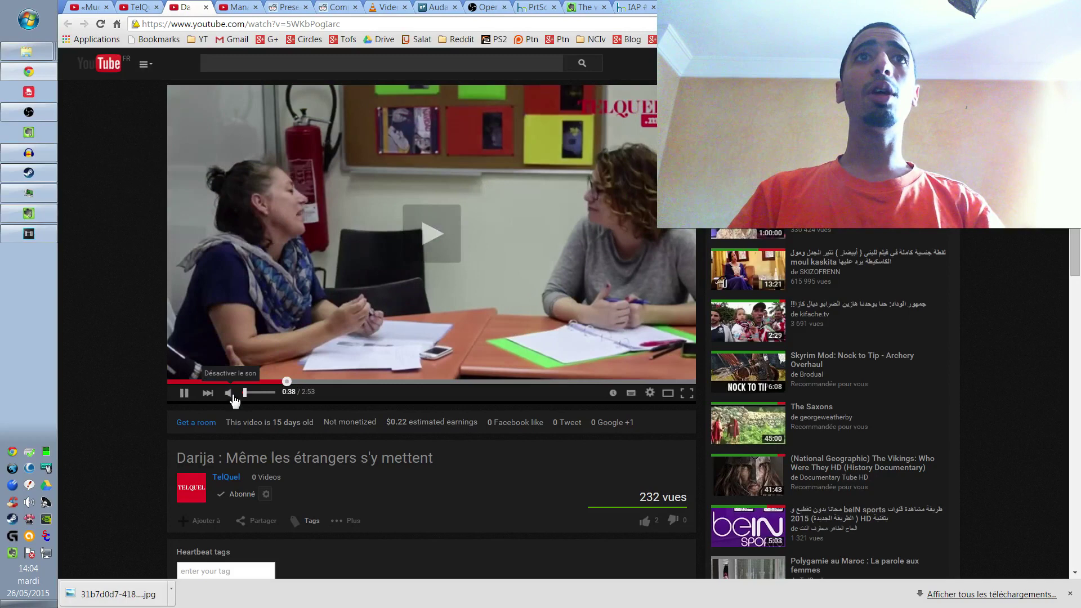
left_click(29, 153)
left_click(896, 305)
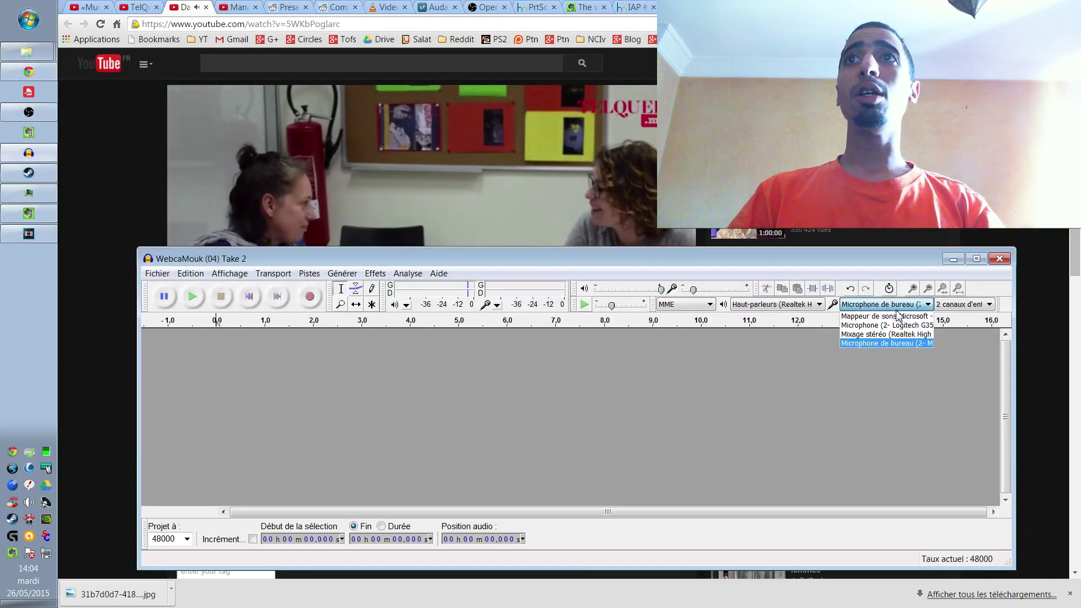
left_click(868, 335)
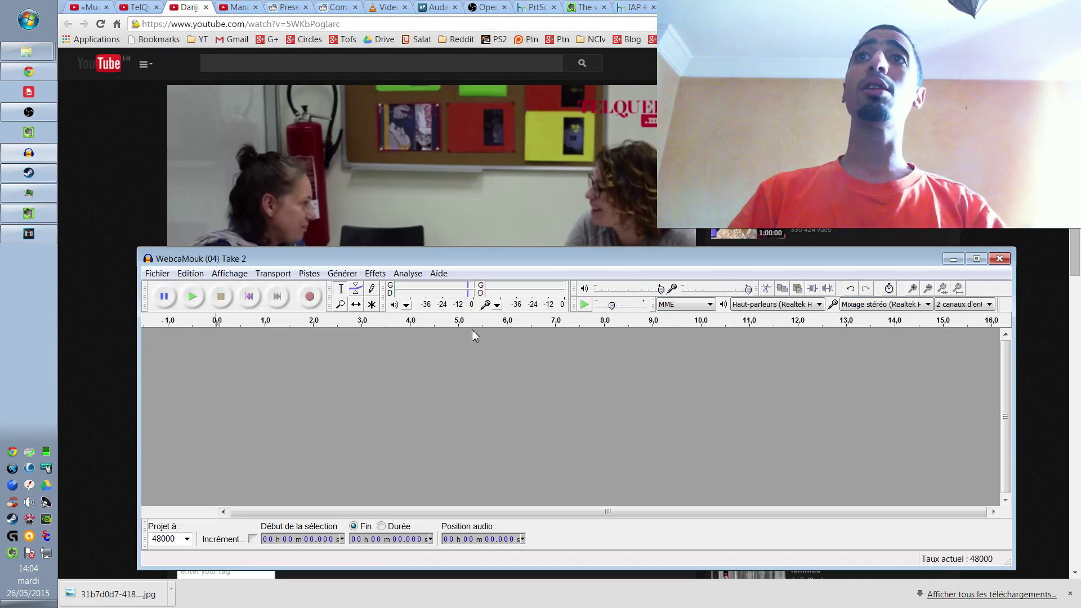
Record about seven seconds of the video's audio, then stop and pause the video.
left_click(38, 154)
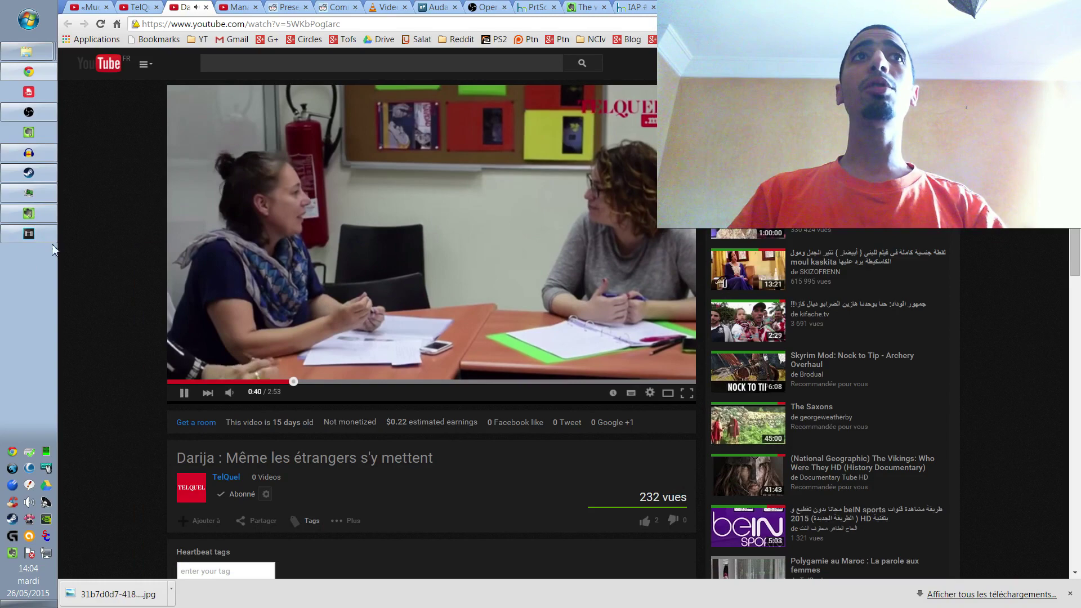
left_click(38, 154)
left_click(310, 296)
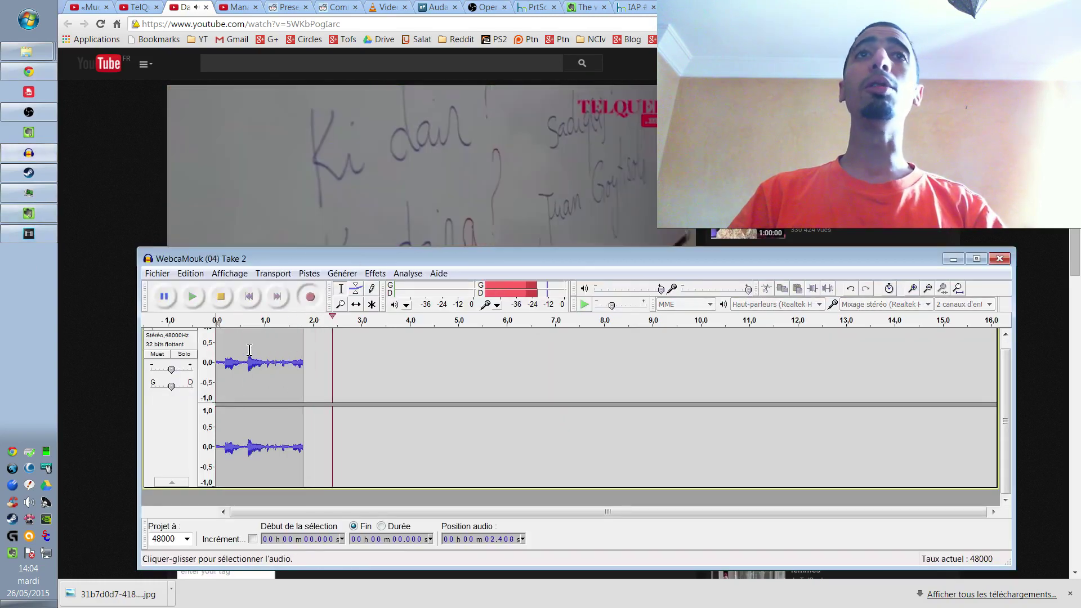
left_click(224, 298)
left_click(97, 218)
left_click(292, 214)
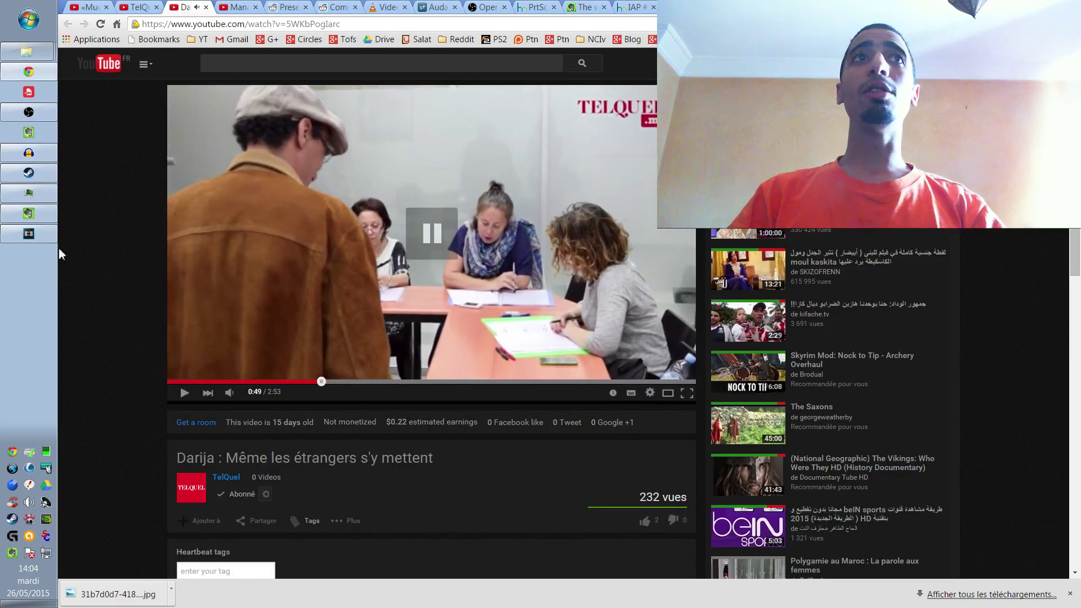
left_click(26, 159)
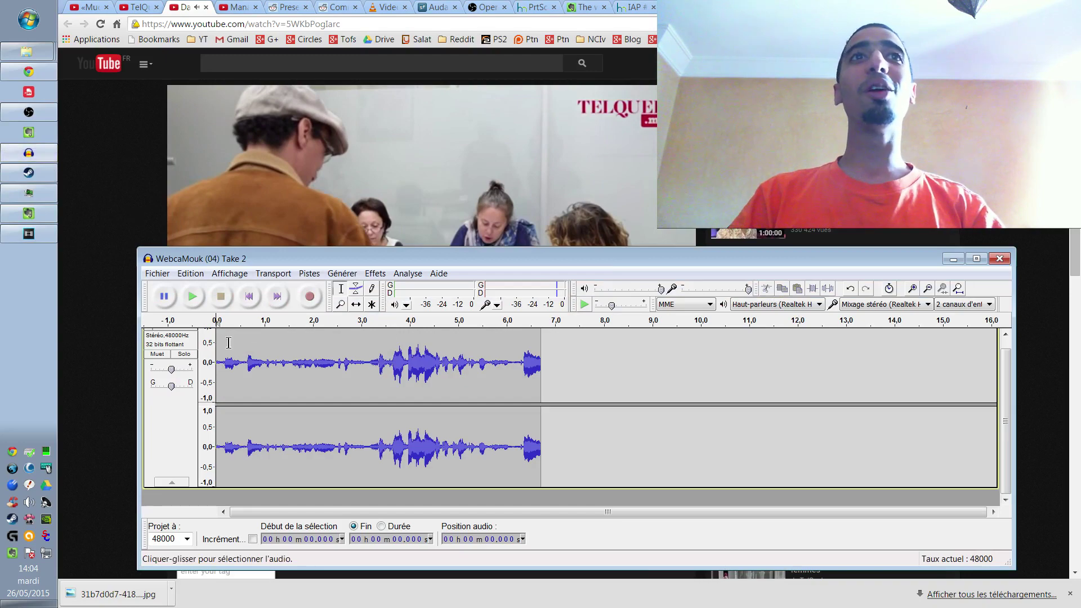
Delete the old stereo-mix track from the Audacity project.
key("ctrl+o")
key("Escape")
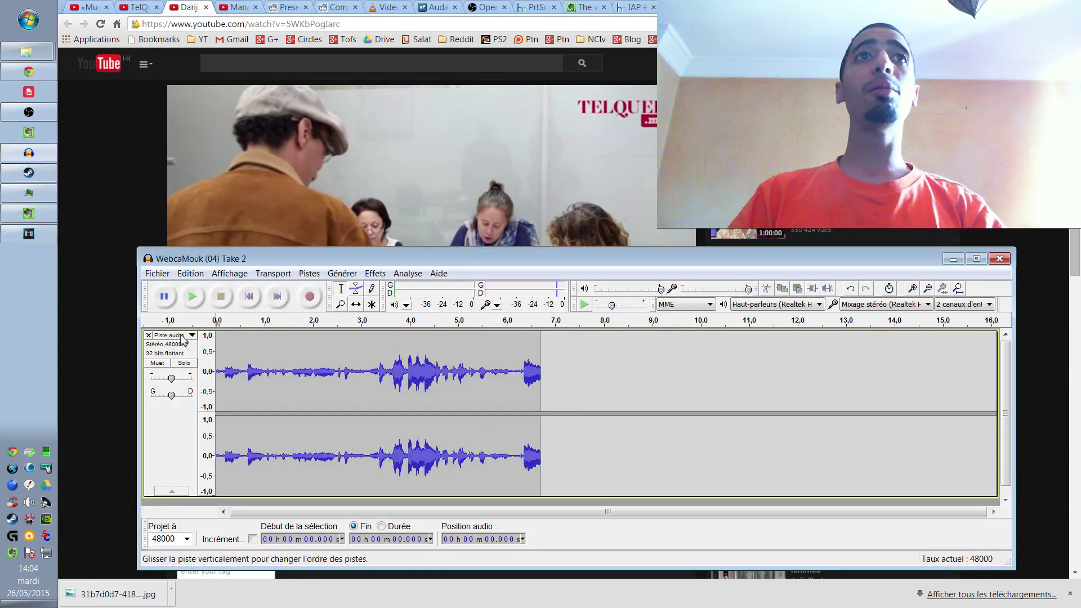
left_click(149, 335)
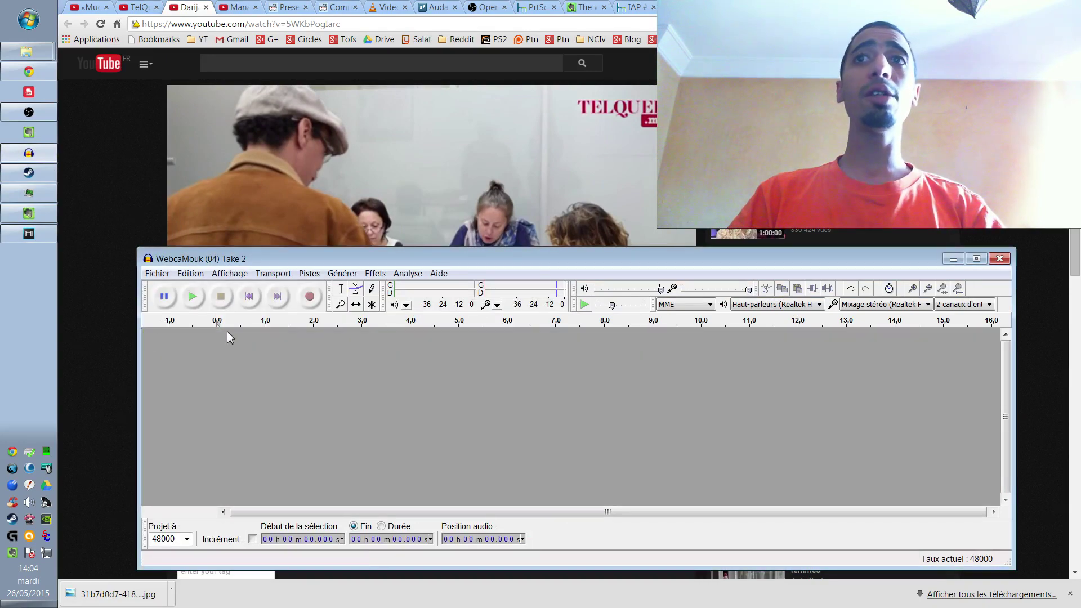
Record about 9 seconds of stereo audio from the Microphone de bureau input.
left_click(923, 303)
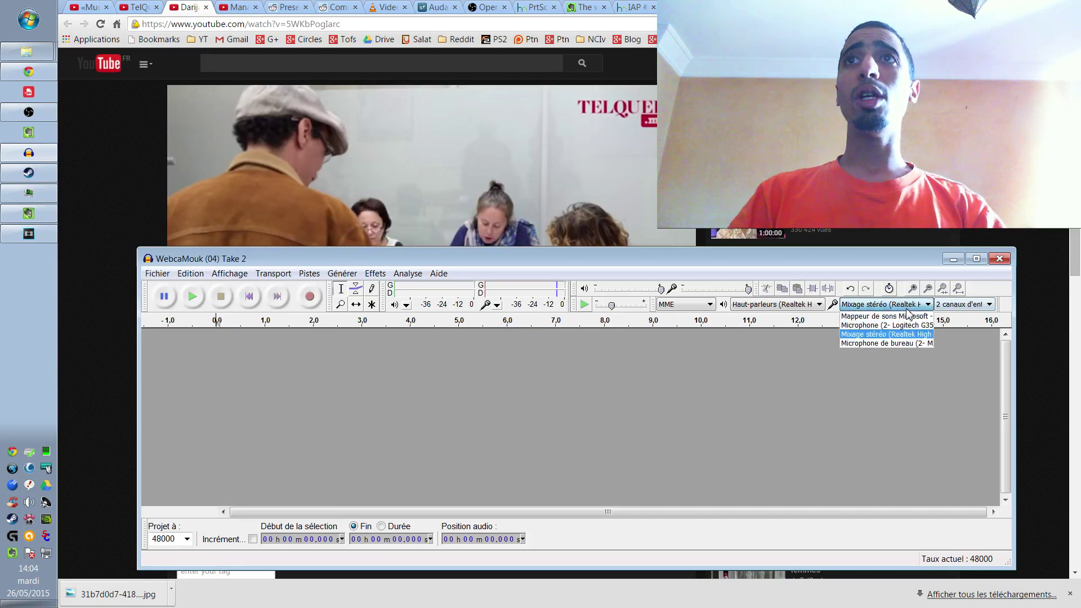
left_click(890, 343)
left_click(310, 295)
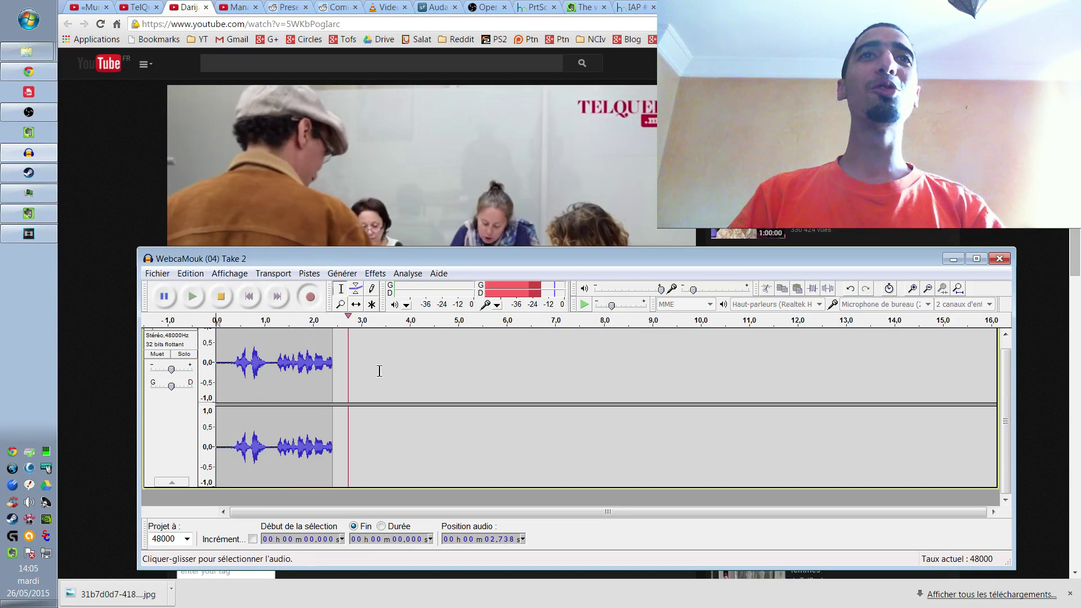
left_click(32, 113)
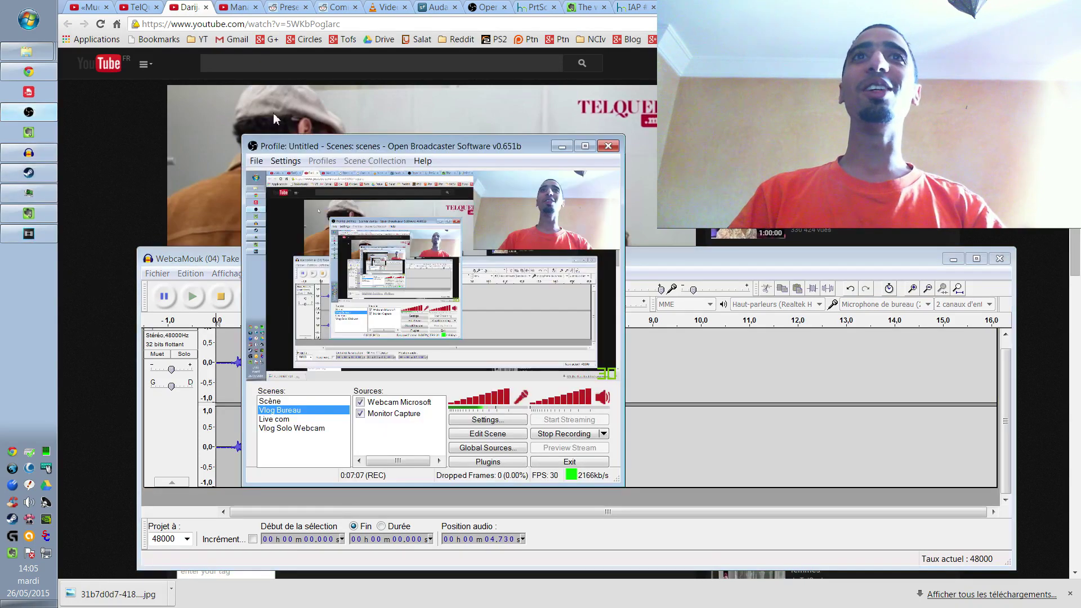
left_click(562, 147)
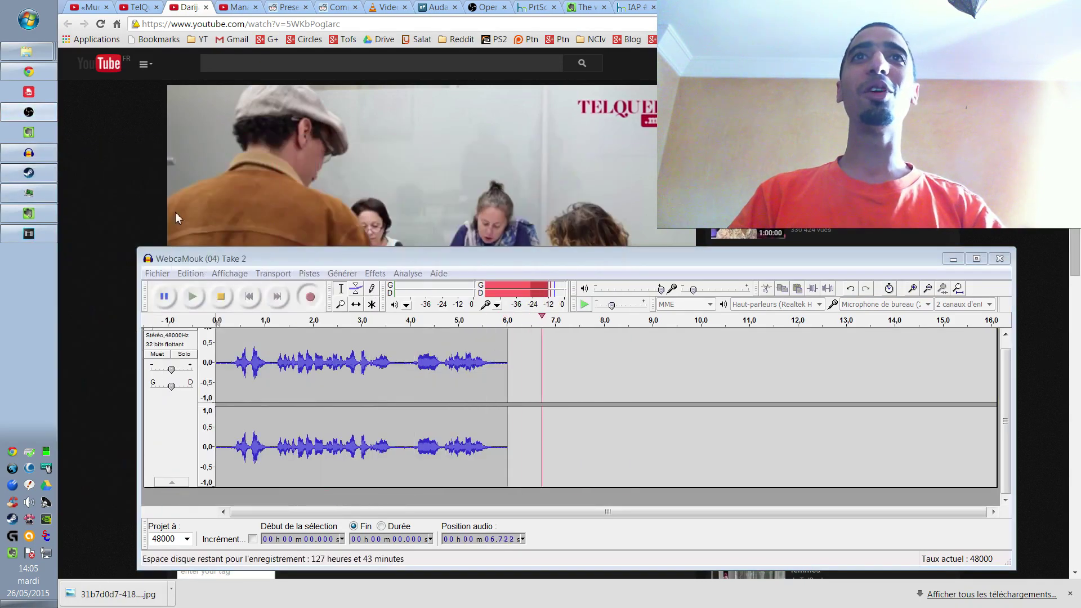
left_click(220, 301)
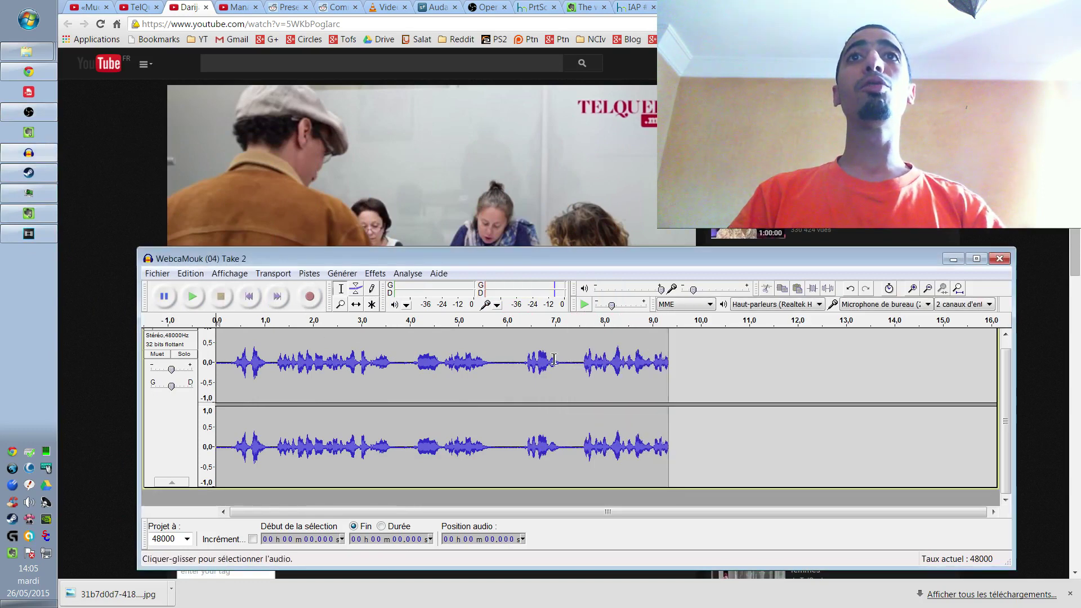
Select a quiet stretch and capture it as the Réduction du bruit noise profile.
scroll(518, 363, "up", 1)
scroll(518, 363, "up", 1)
left_click_drag(412, 365, 555, 364)
left_click(375, 274)
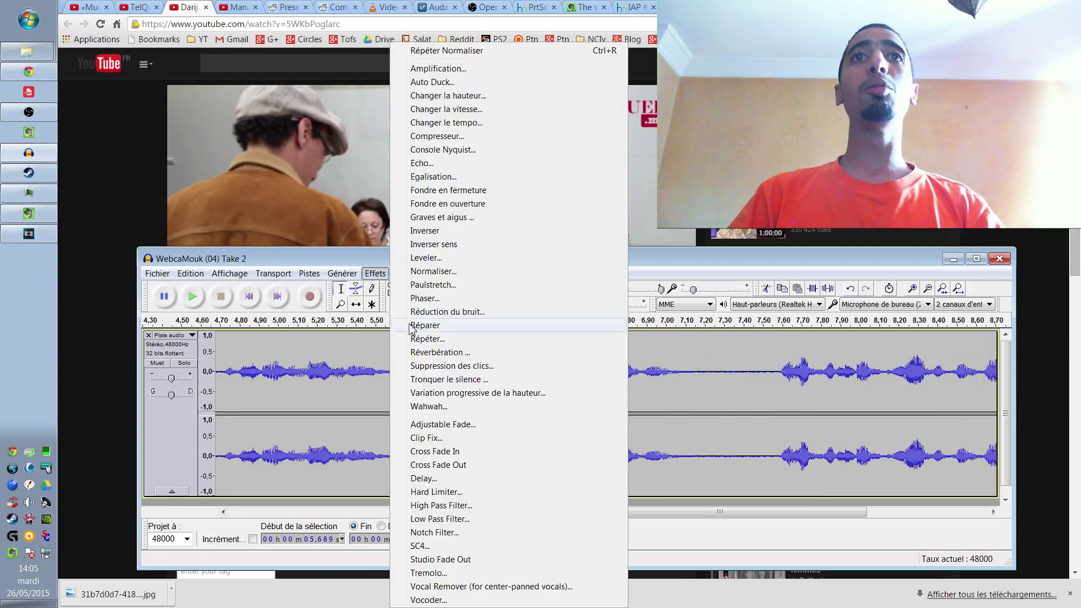
left_click(482, 313)
left_click(575, 348)
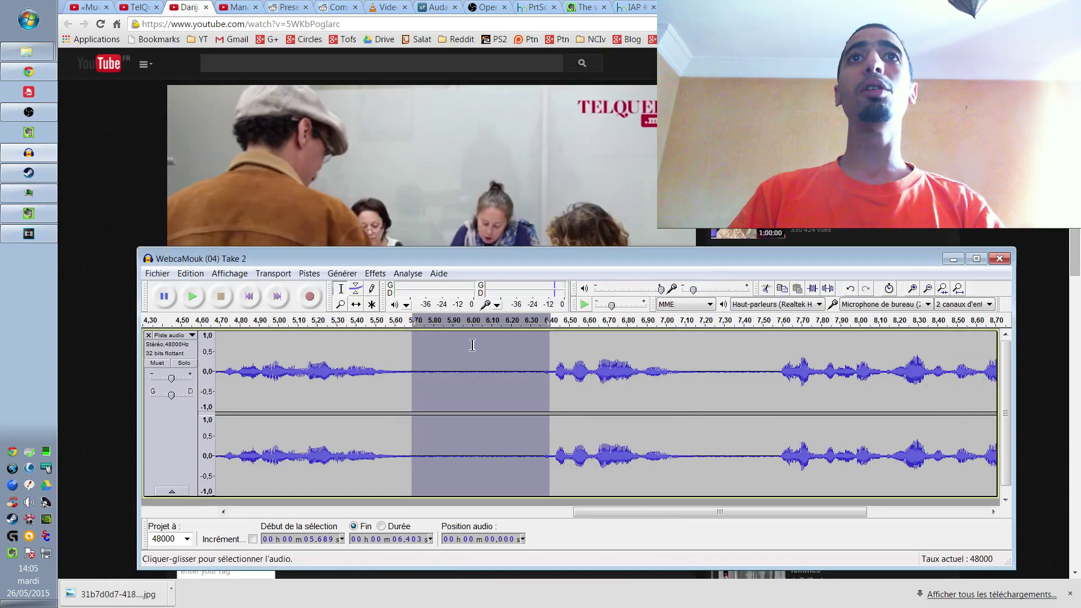
Apply Réduction du bruit noise reduction to the whole track.
key("ctrl+a")
left_click(375, 274)
left_click(464, 313)
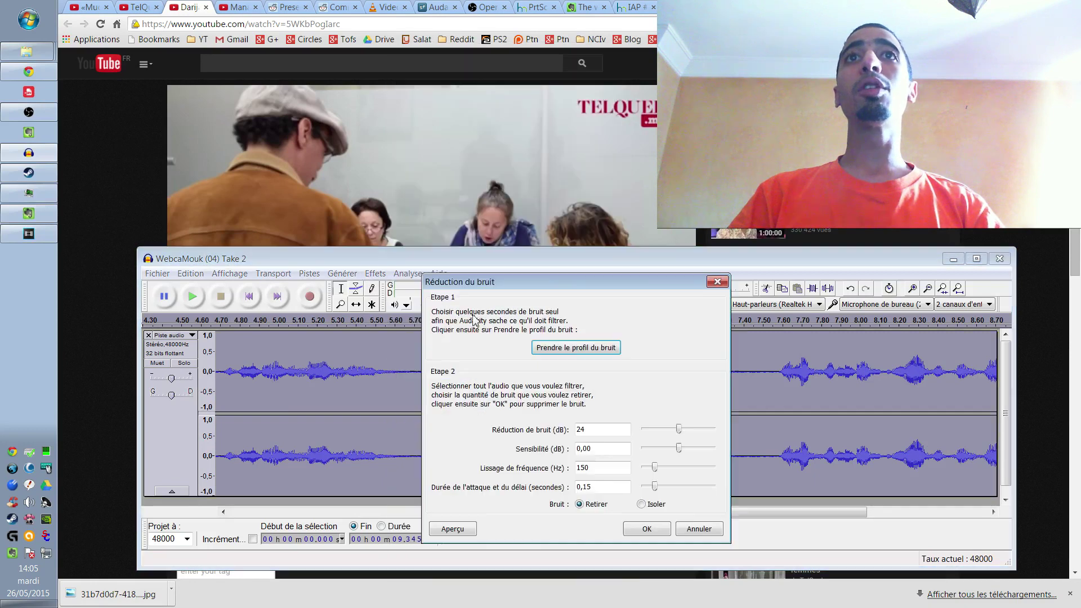
left_click(669, 528)
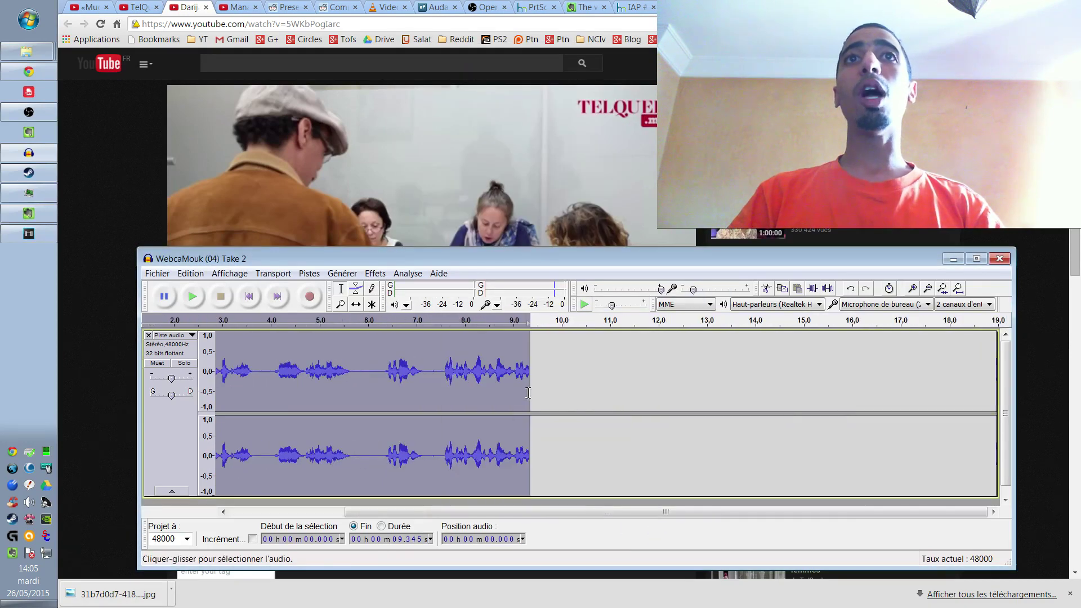
Reselect the track, close the effects list unused, and bring up the SourceForge Audacity page.
left_click(354, 375)
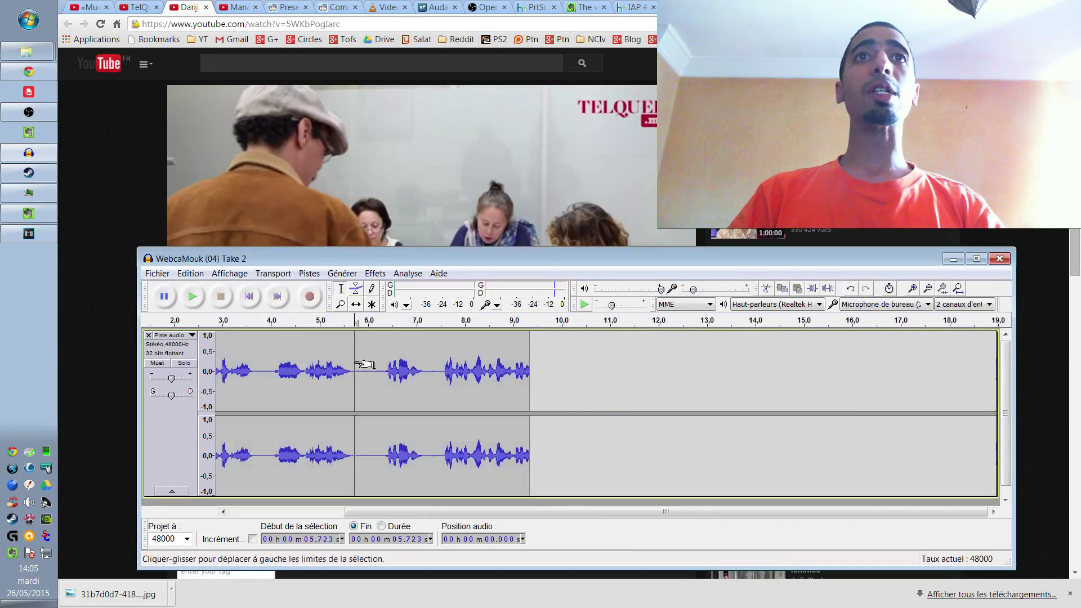
key("ctrl+a")
left_click(375, 274)
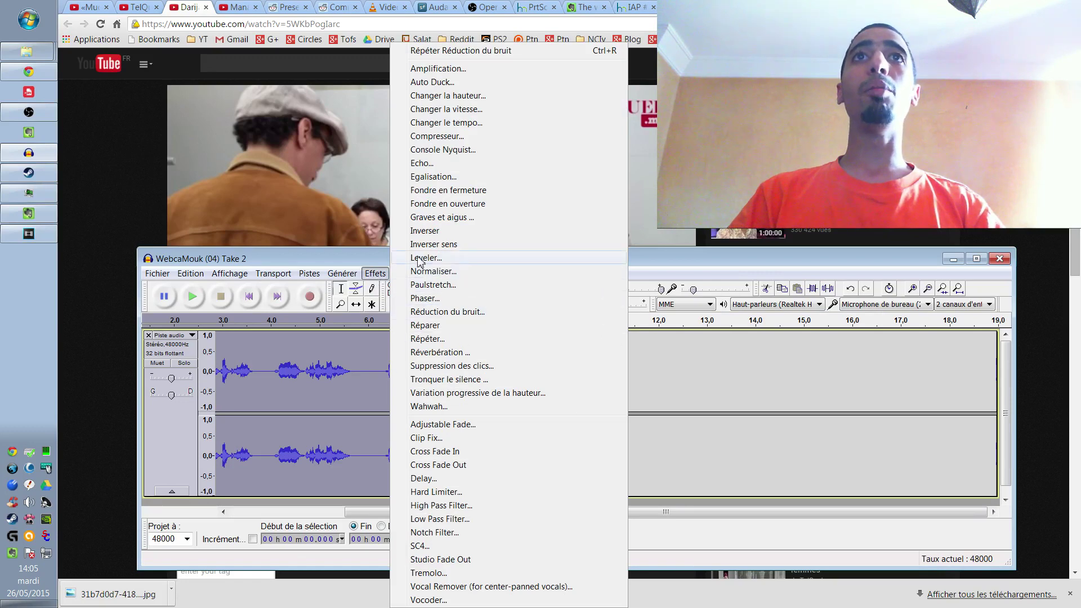
left_click(357, 352)
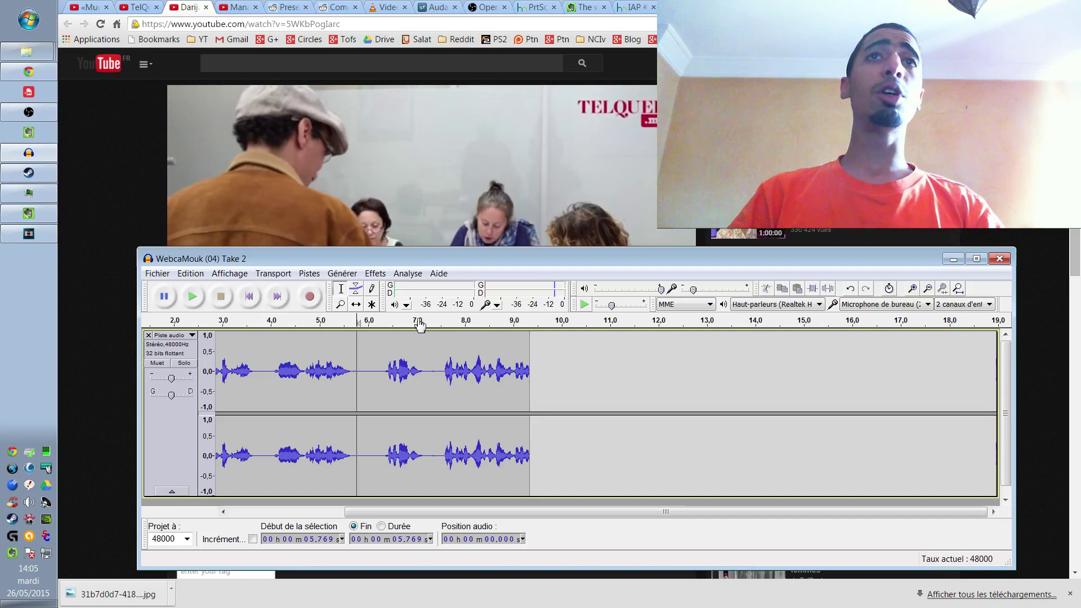
left_click(422, 7)
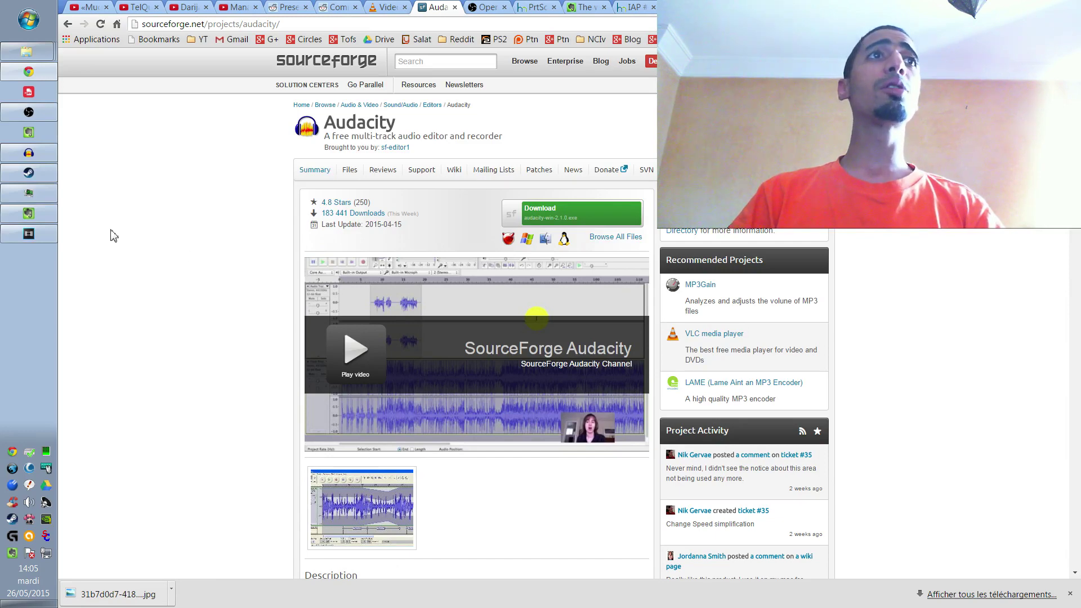
Bring Audacity forward and glance over its effects list.
left_click(42, 154)
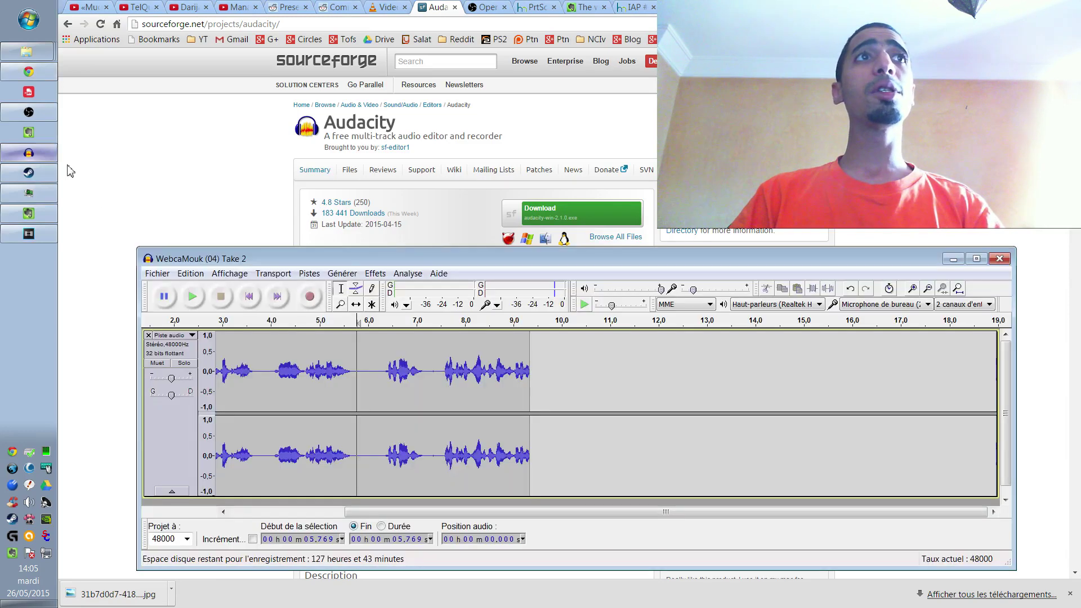
left_click(339, 274)
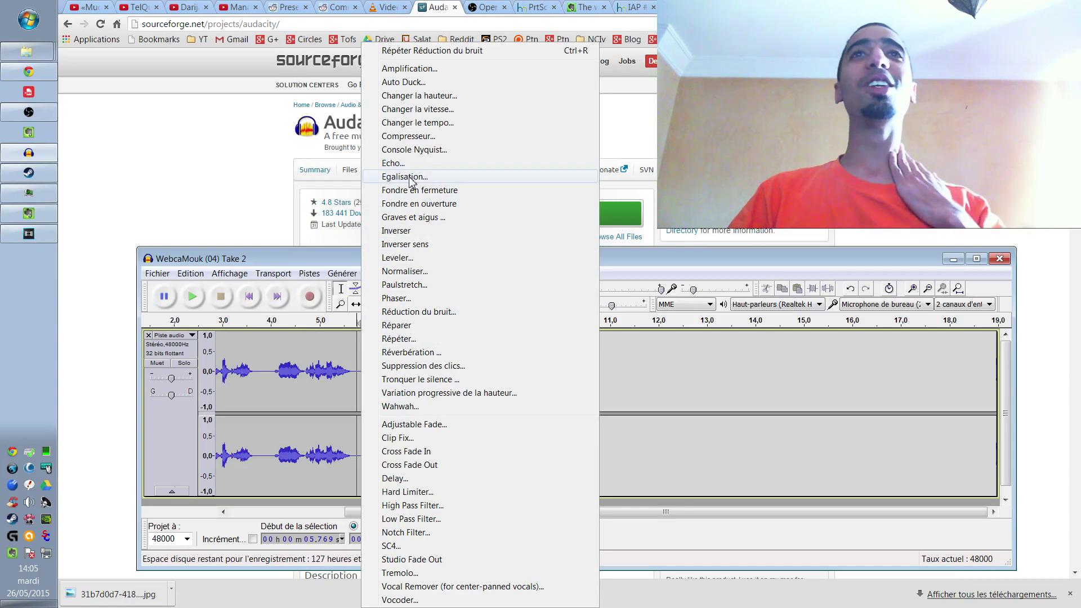
left_click(198, 190)
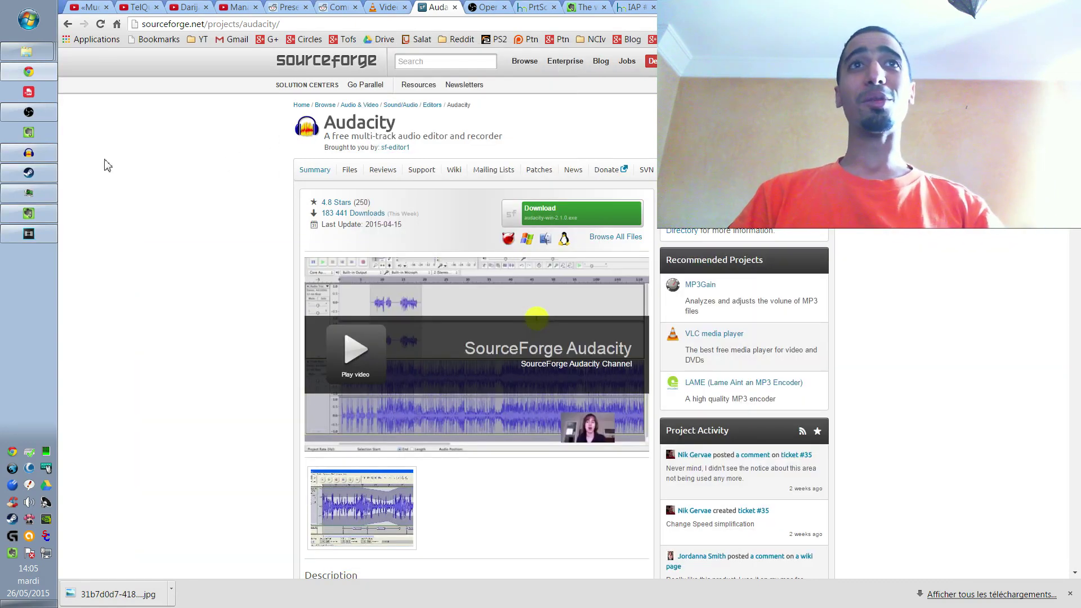
Close Audacity without saving (Non), then show the VideoLAN VLC page.
left_click(29, 153)
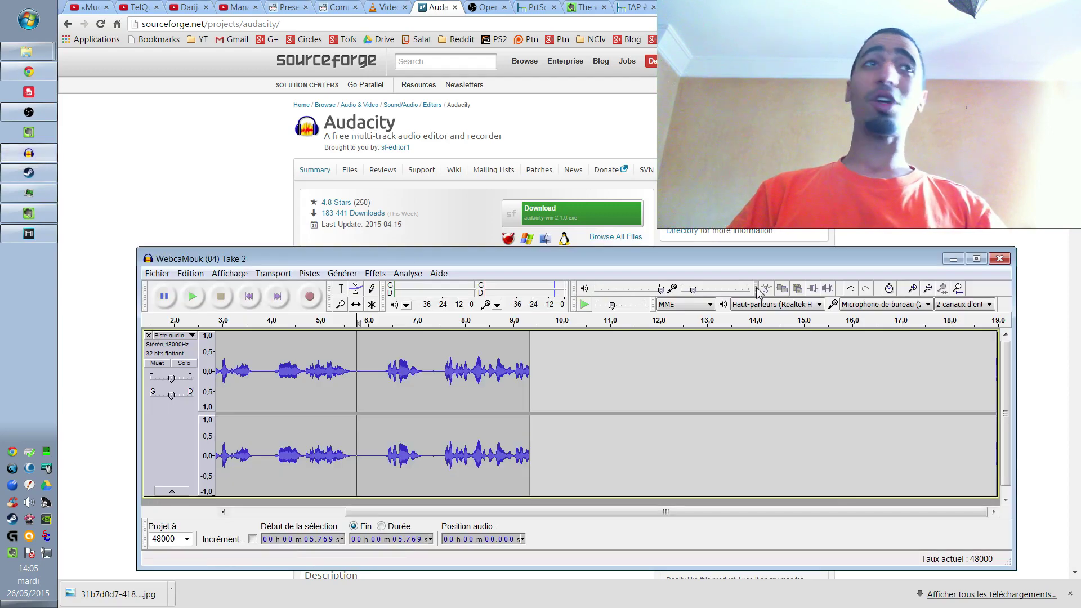
left_click(999, 261)
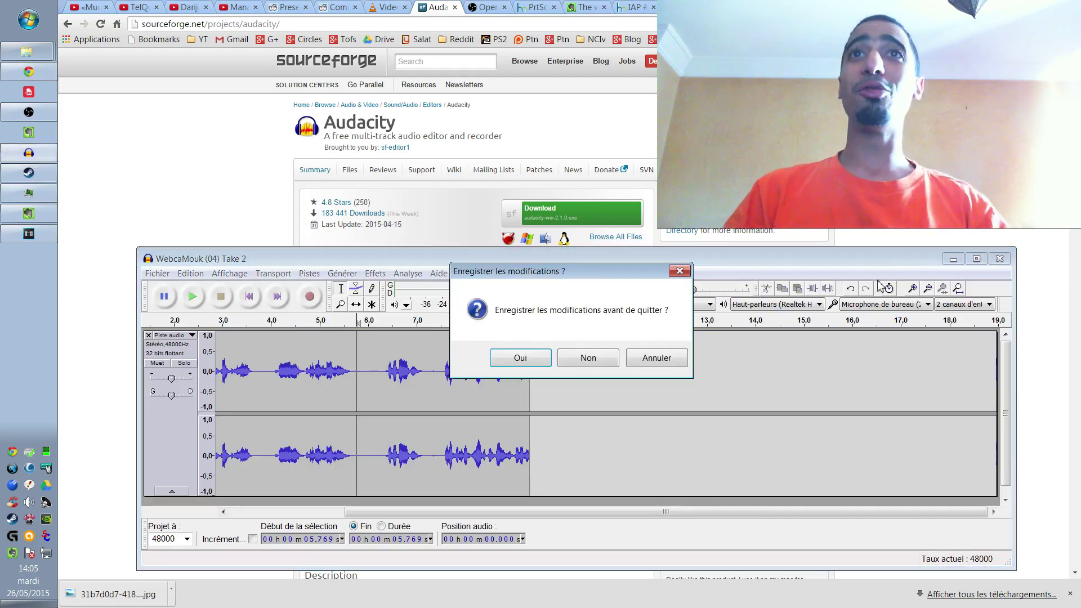
left_click(602, 363)
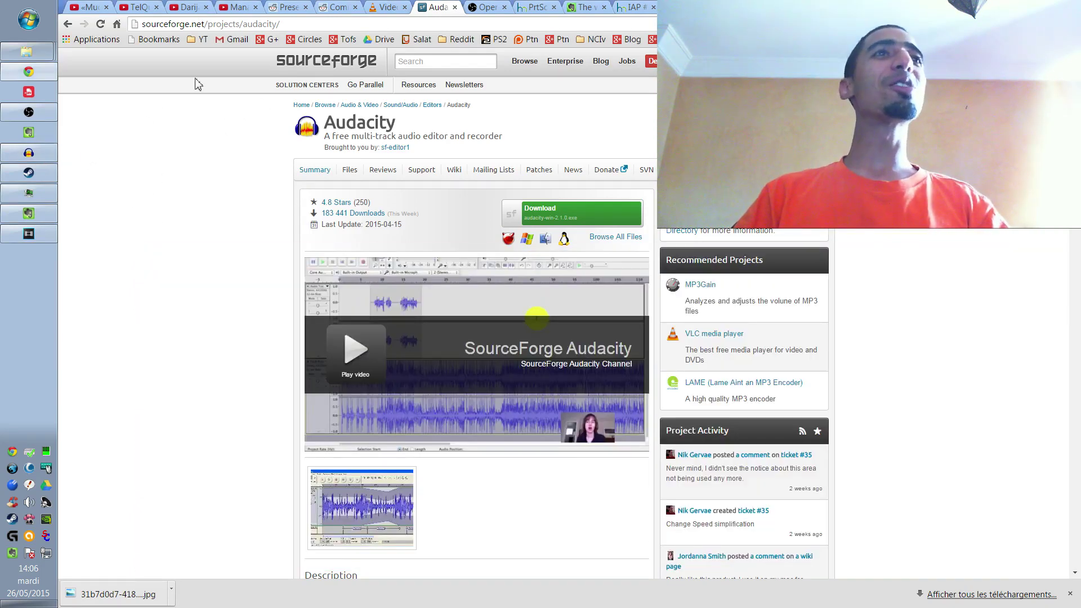
left_click(384, 7)
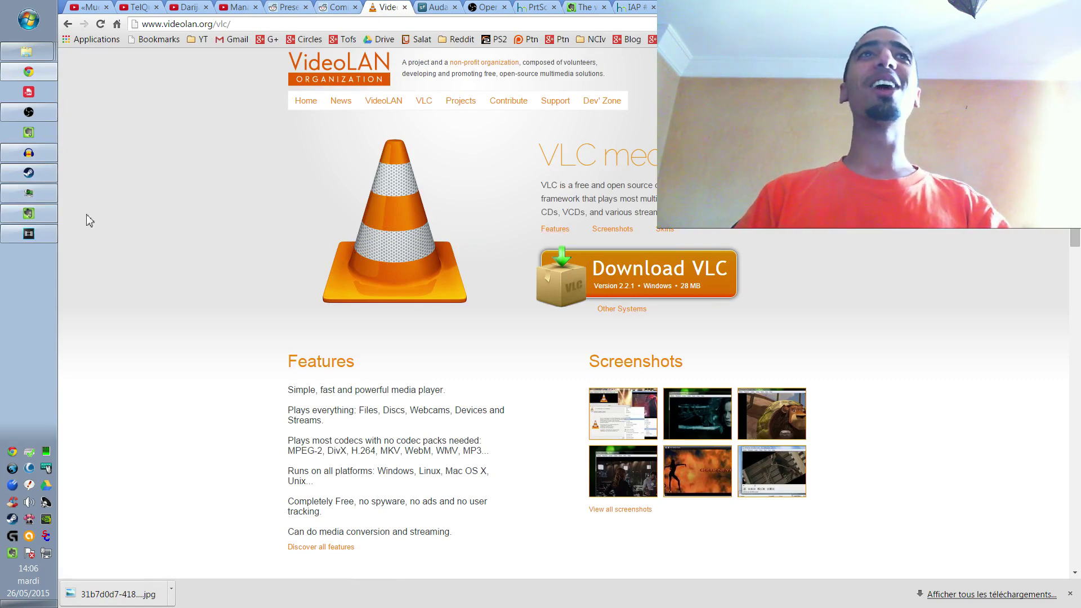
Launch VLC media player from the Start menu and raise its volume to 80%.
left_click(29, 33)
left_click(141, 134)
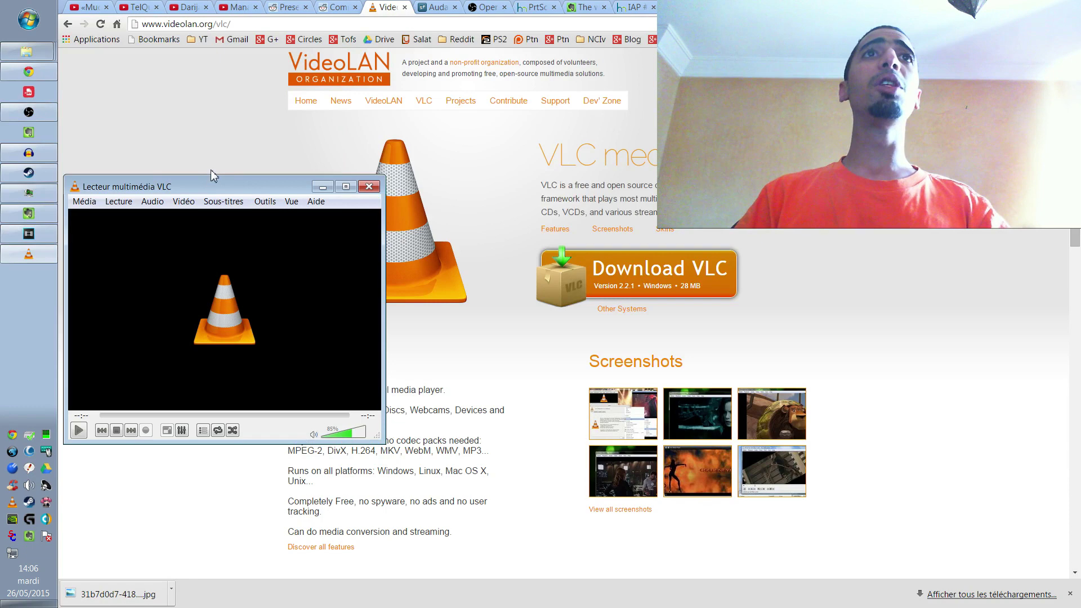
mouse_move(211, 189)
left_mouse_down()
mouse_move(401, 213)
mouse_move(370, 136)
left_mouse_up()
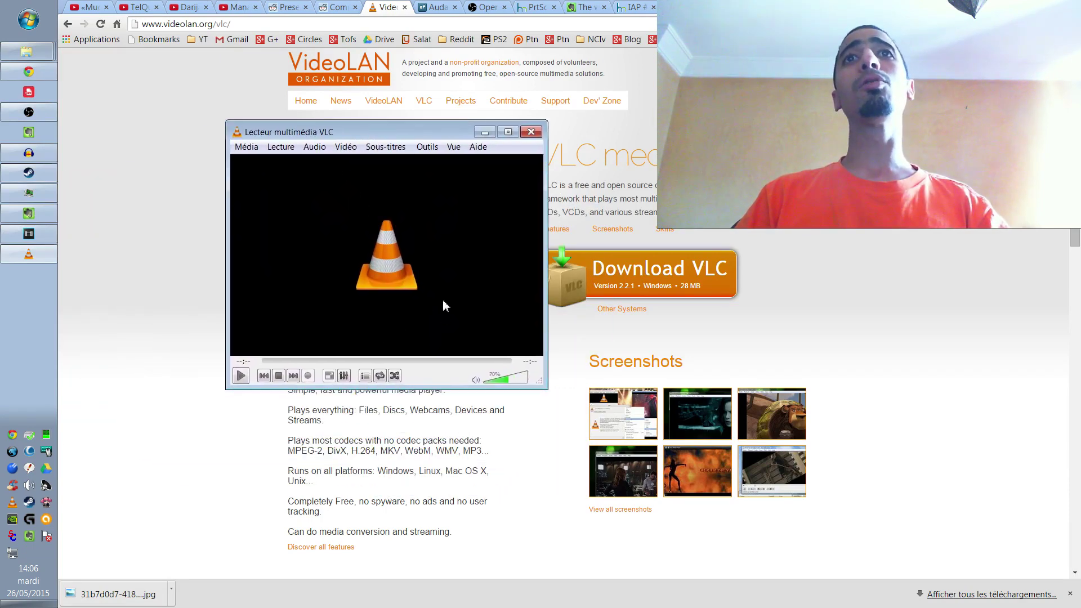
scroll(443, 300, "up", 2)
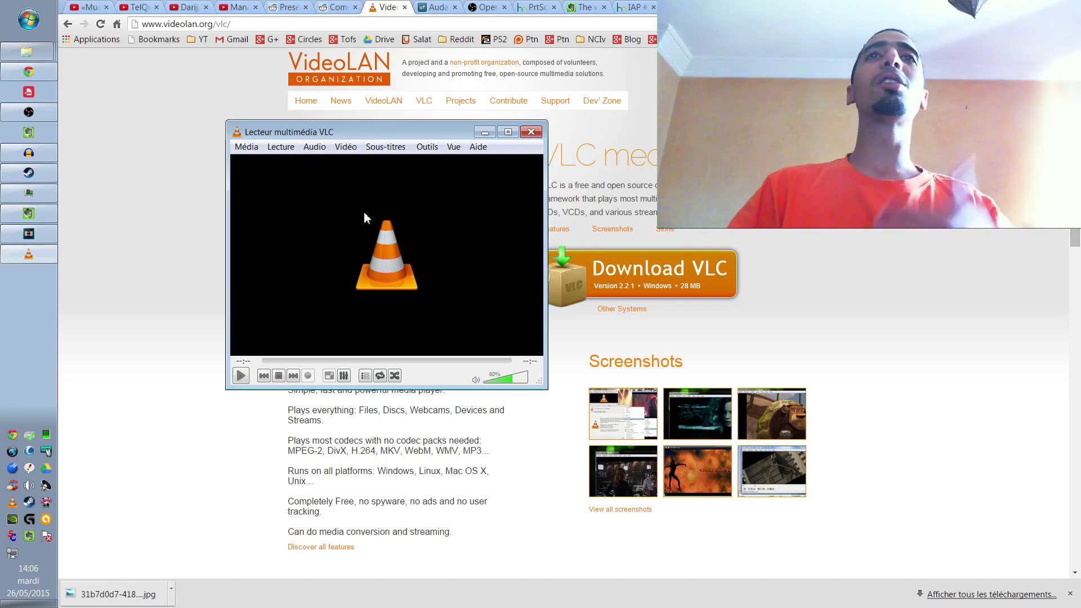
Shift the VLC window left, then minimize it to reveal the VideoLAN page.
left_click_drag(347, 132, 275, 144)
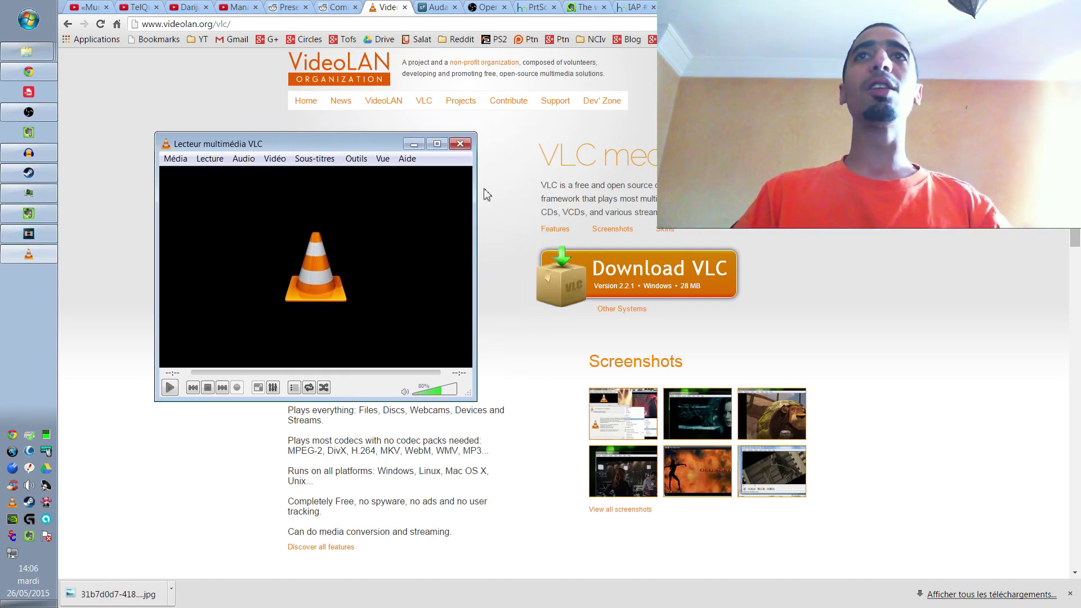
left_click_drag(343, 143, 320, 155)
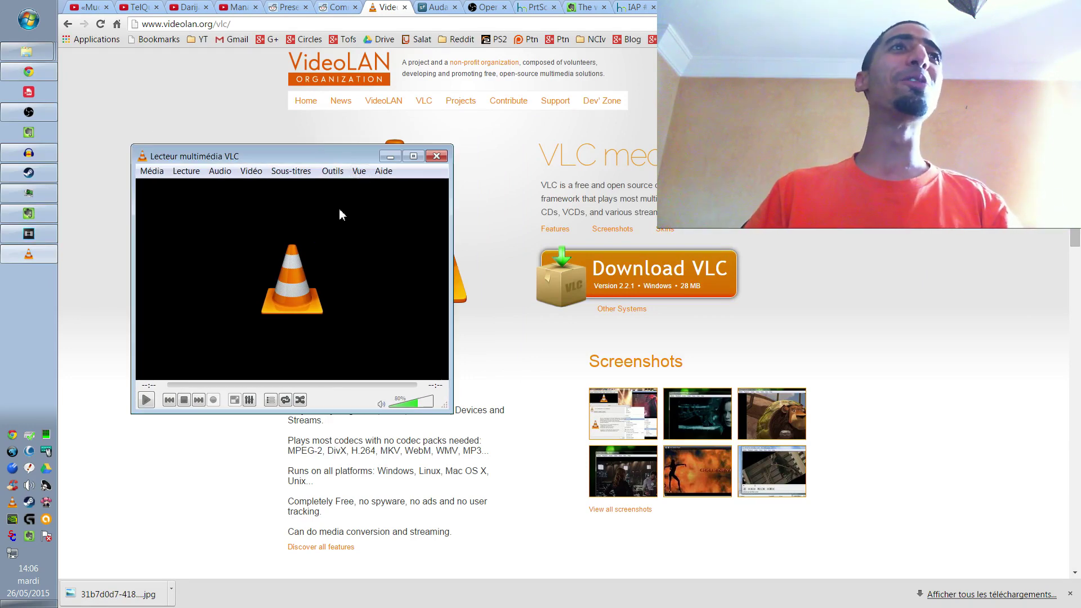
left_click(390, 157)
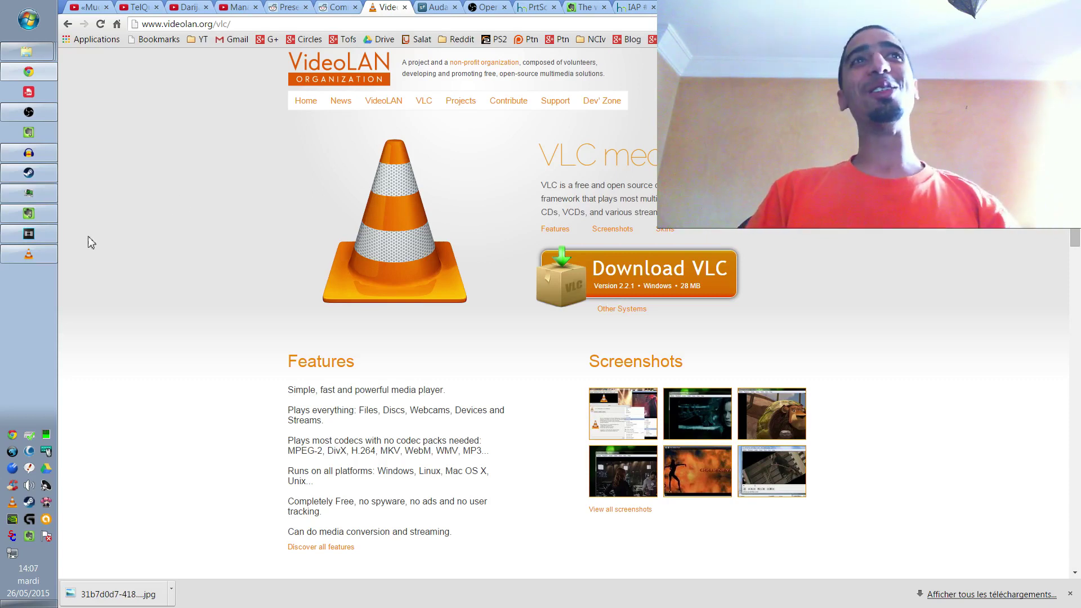
Restore VLC and look over its Sous-titres menu.
left_click(34, 261)
left_click_drag(346, 161, 304, 161)
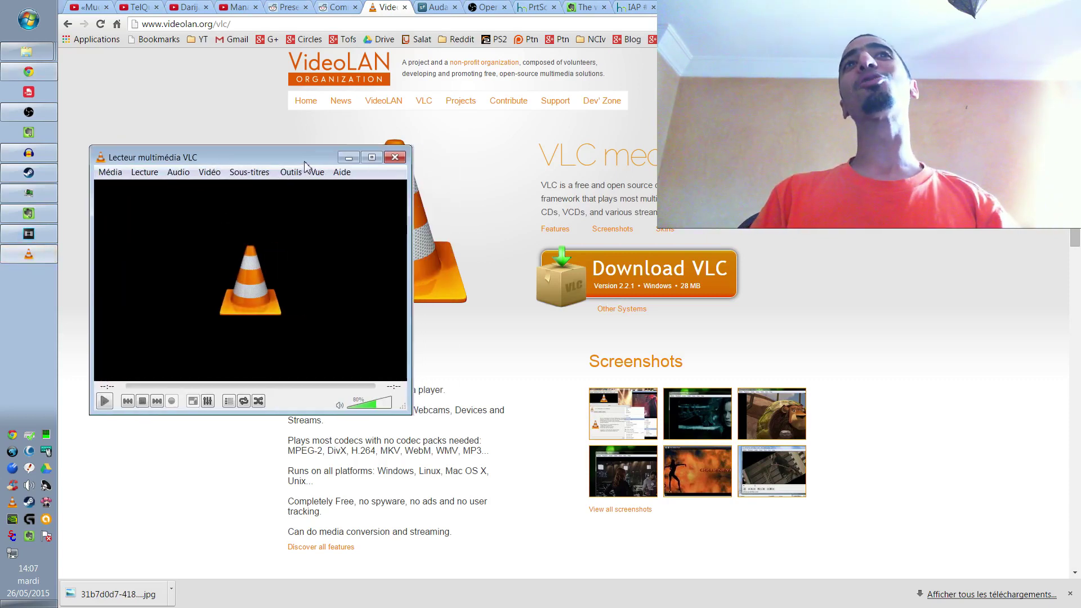
left_click(265, 170)
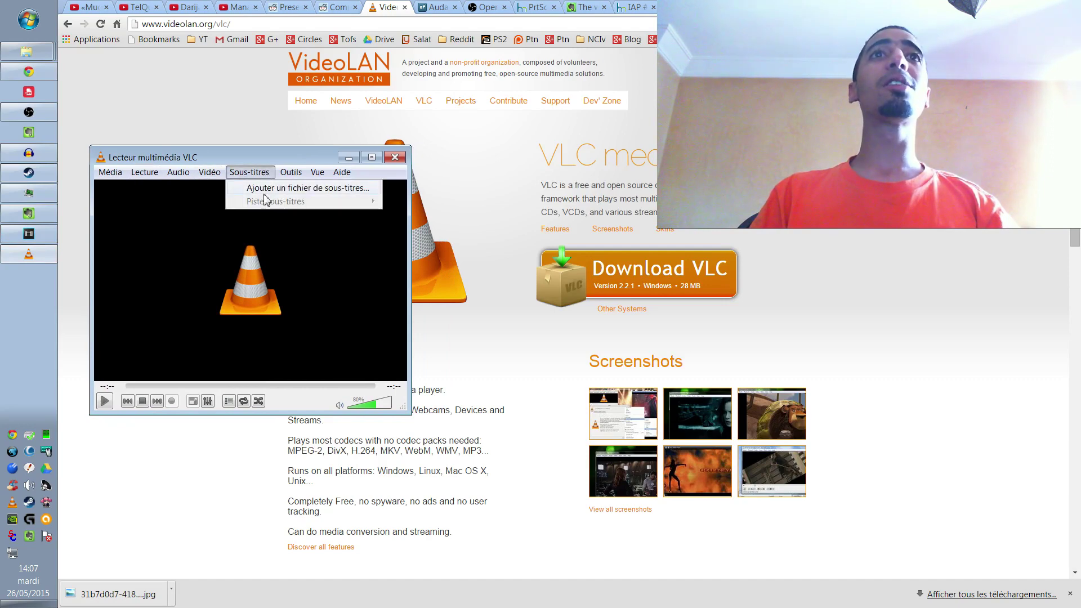
left_click(260, 232)
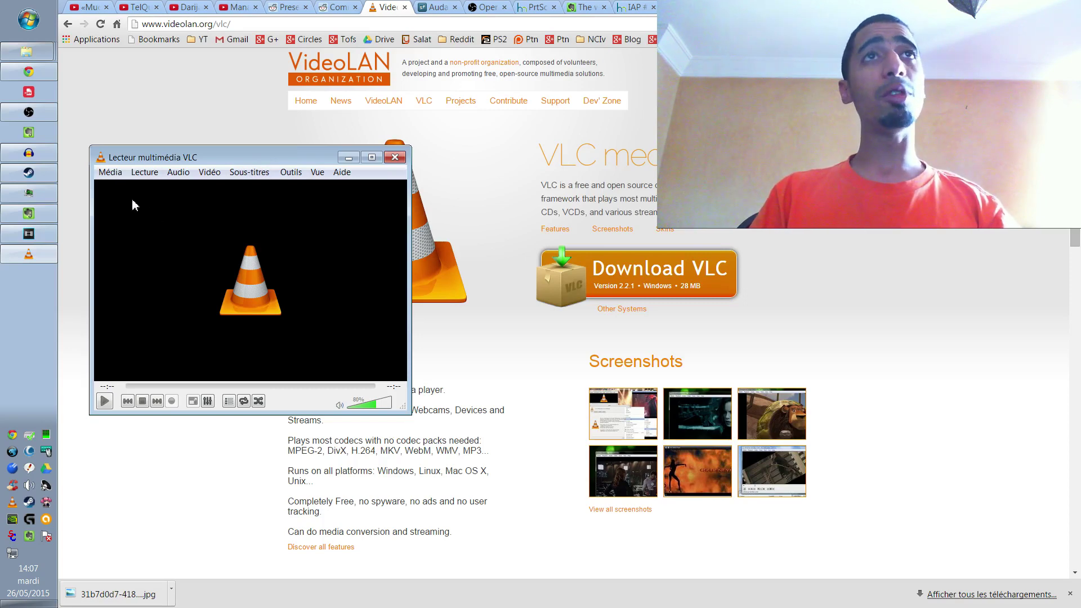
Open Outils > Préférences, dismiss it with Esc, and close VLC.
left_click(291, 173)
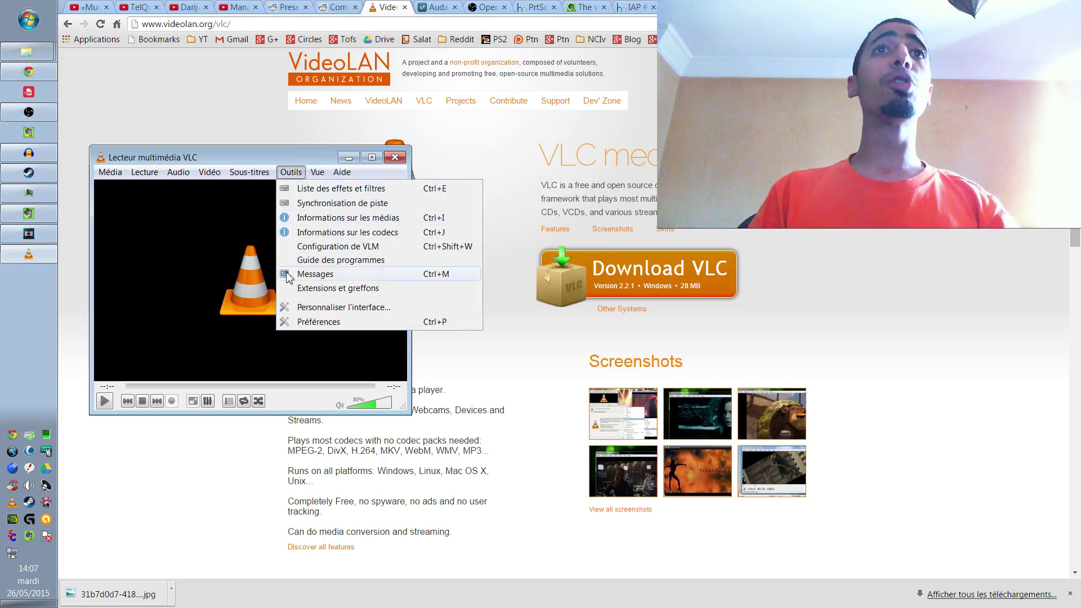
left_click(318, 322)
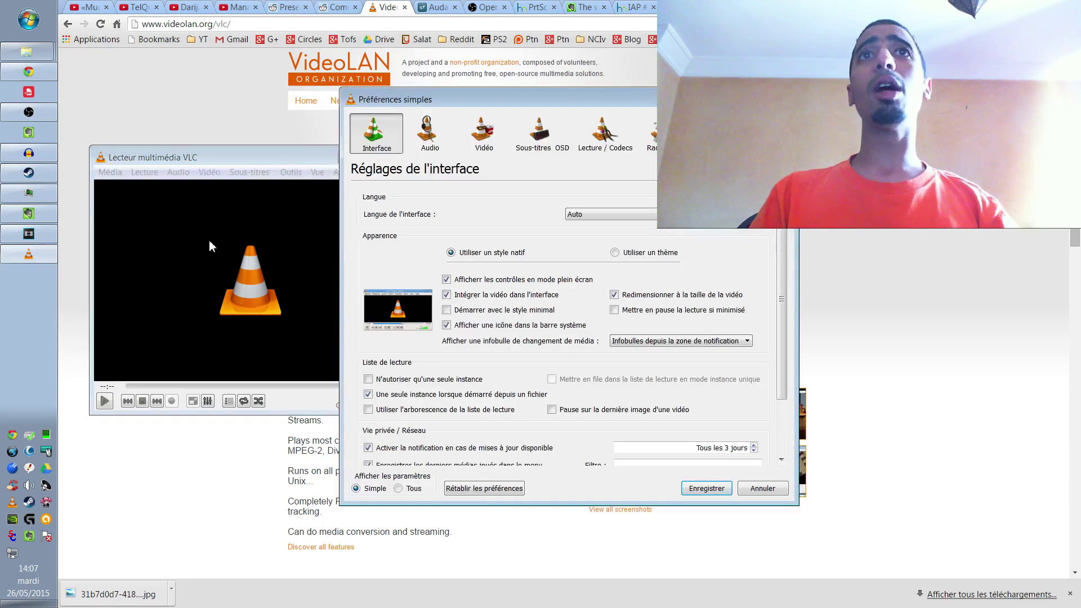
key("Escape")
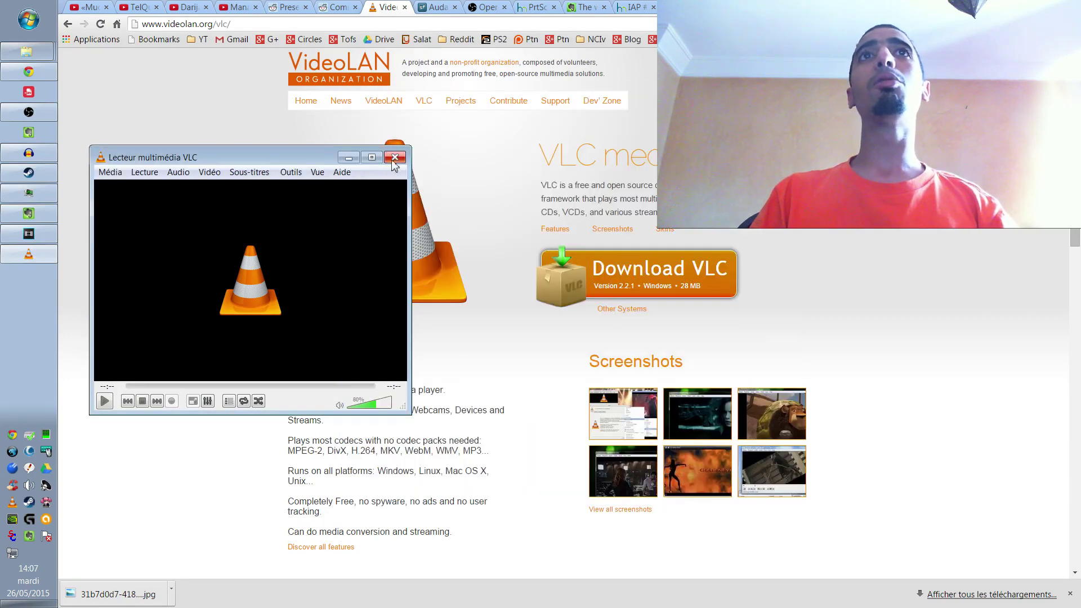
left_click(394, 158)
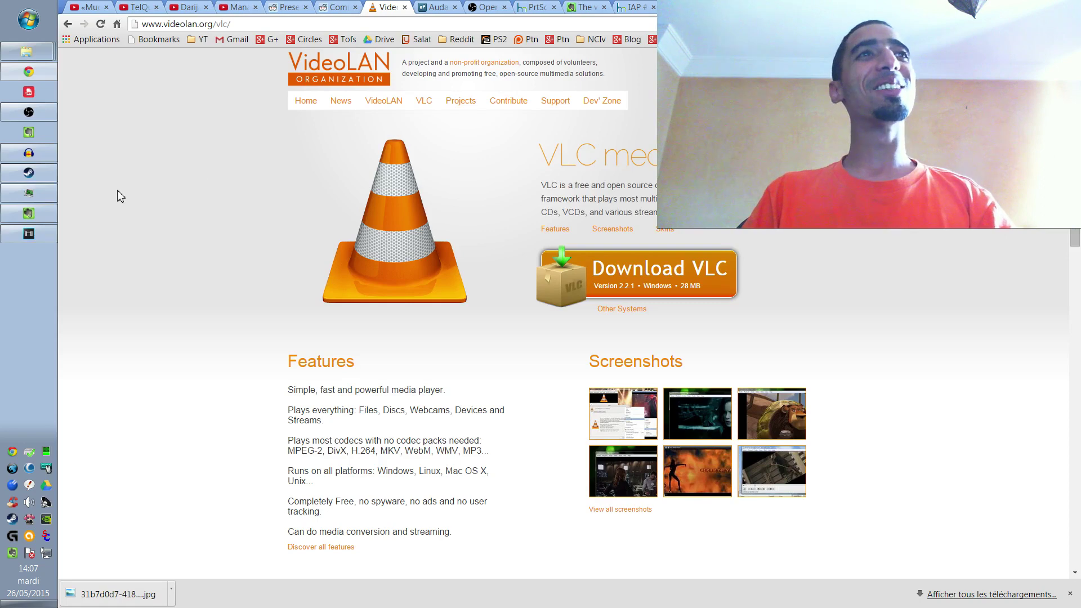
Cycle through the Audacity, OBS and PrtScr tabs to land on evernote.com.
left_click(434, 10)
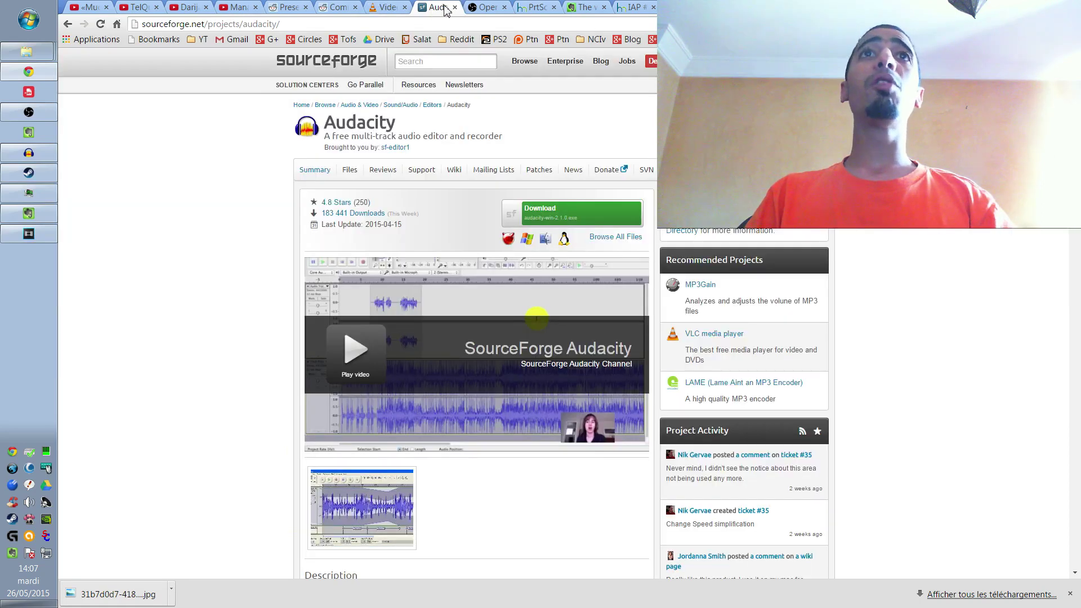
left_click(485, 11)
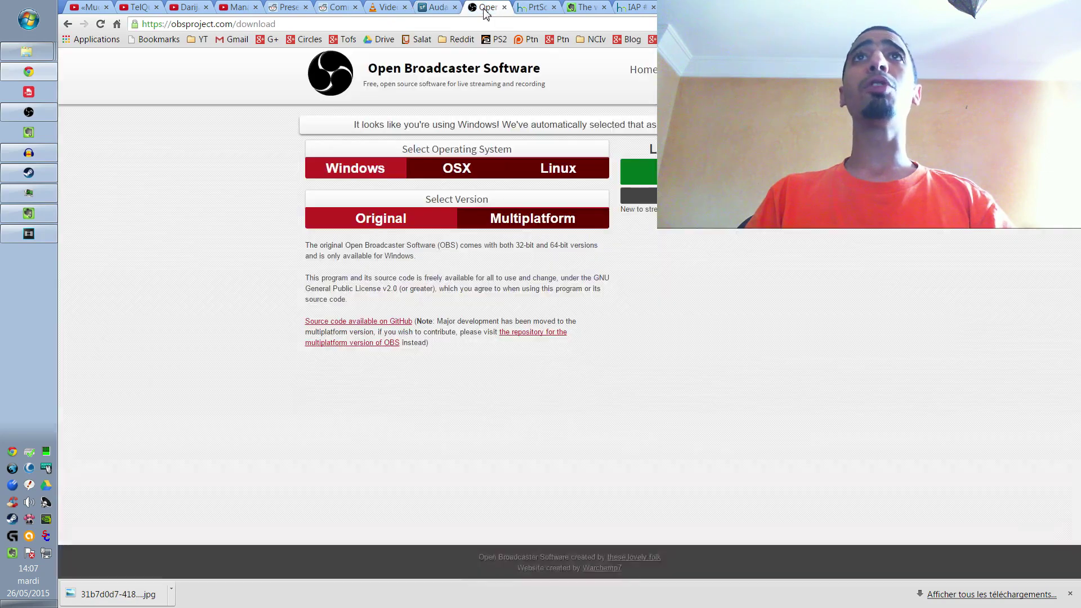
left_click(539, 7)
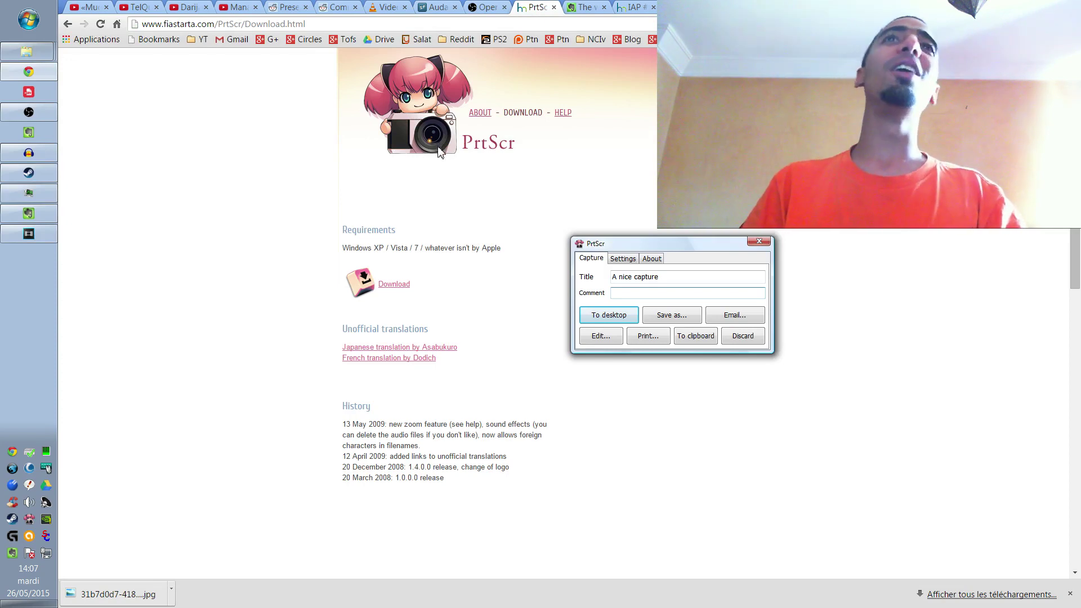
left_click(577, 7)
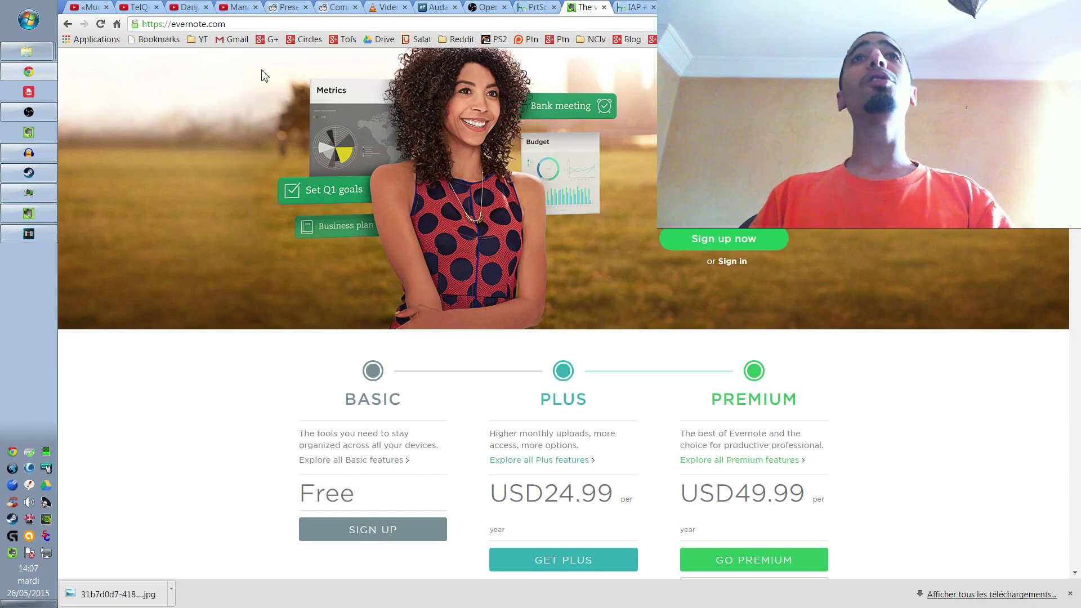
Bring up Evernote, open the '15/9 Patch notes Overview: FPS boost' note, then Alt+Tab away.
left_click(28, 214)
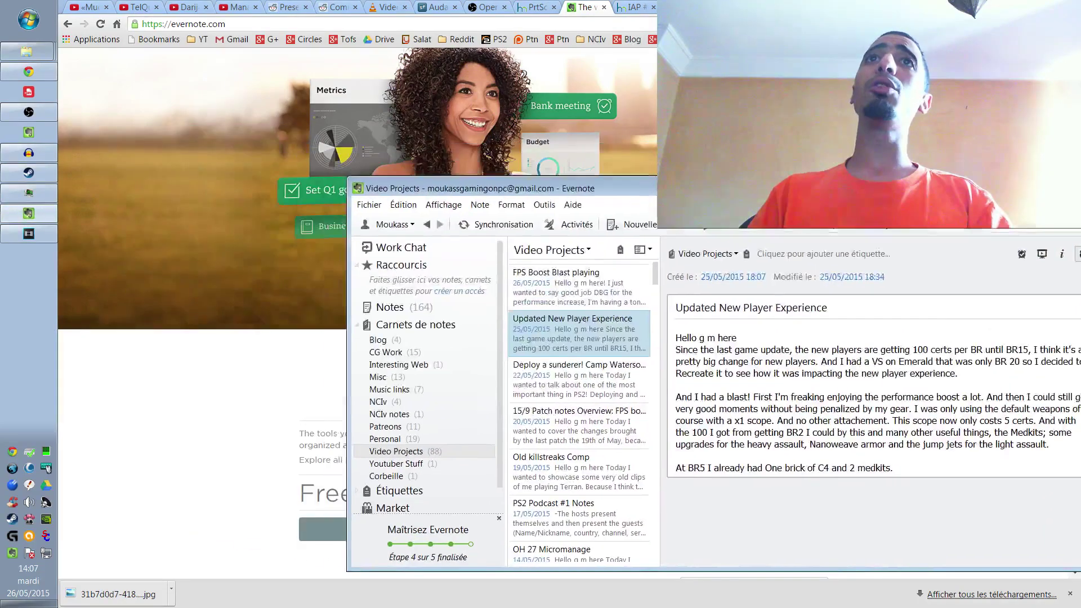
left_click_drag(529, 141, 709, 210)
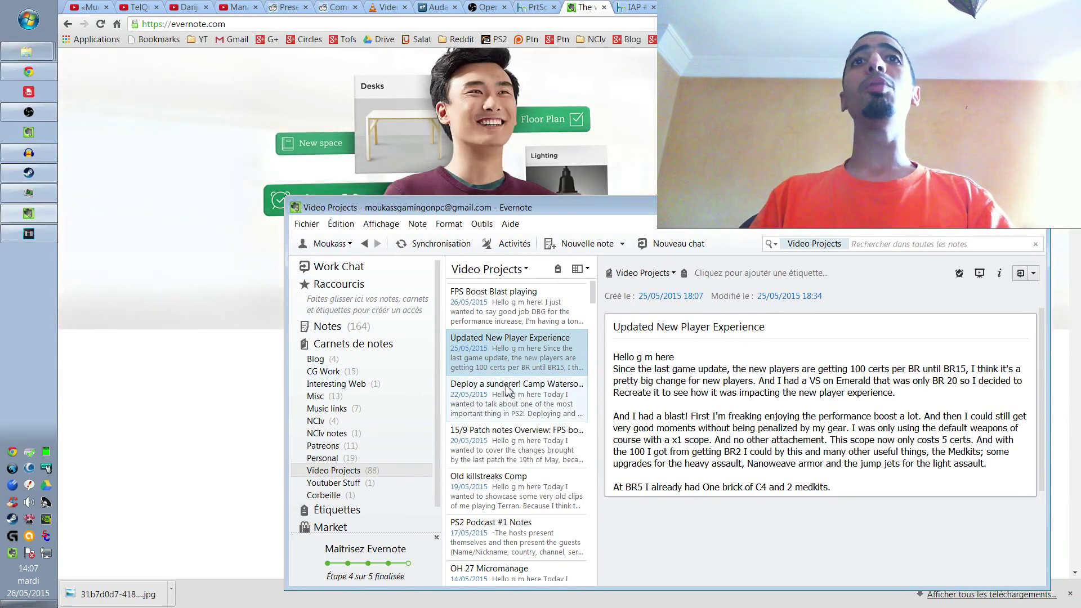
left_click(500, 440)
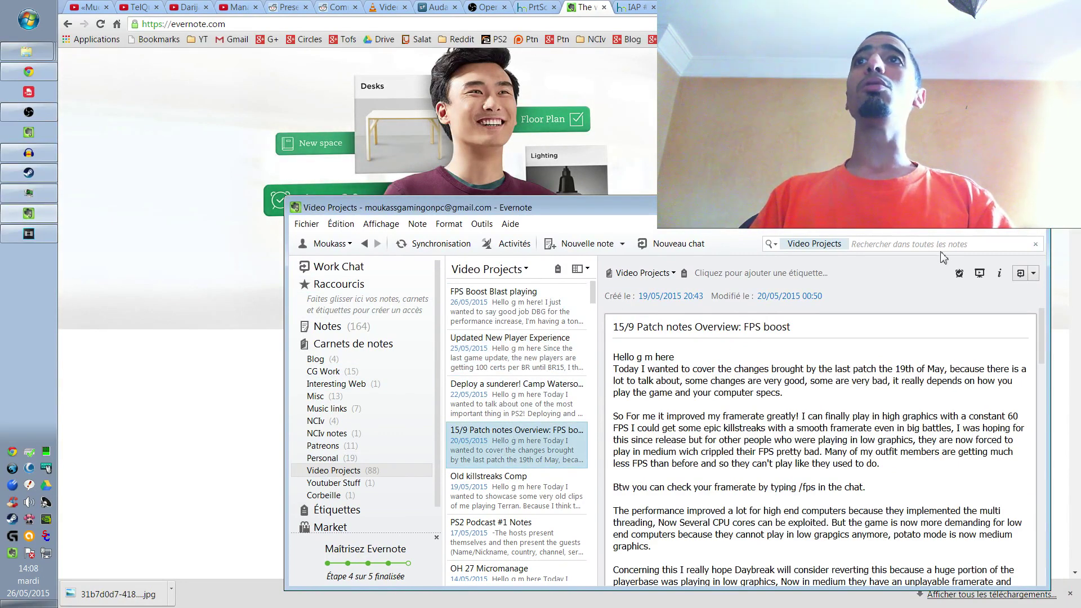
key("alt+Tab")
left_click(23, 27)
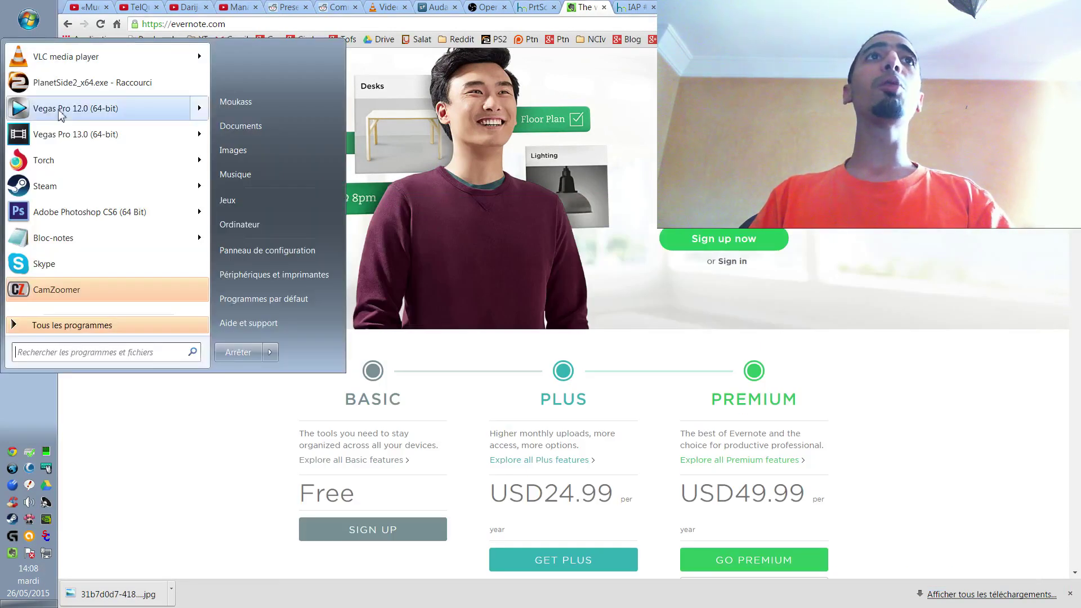
left_click(68, 240)
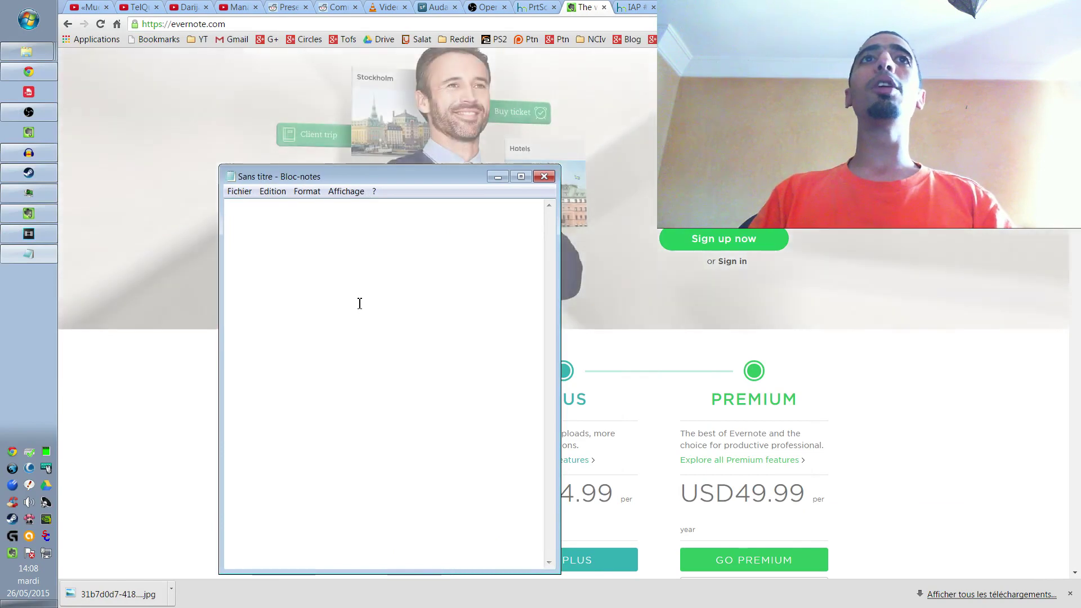
type("qfdsf")
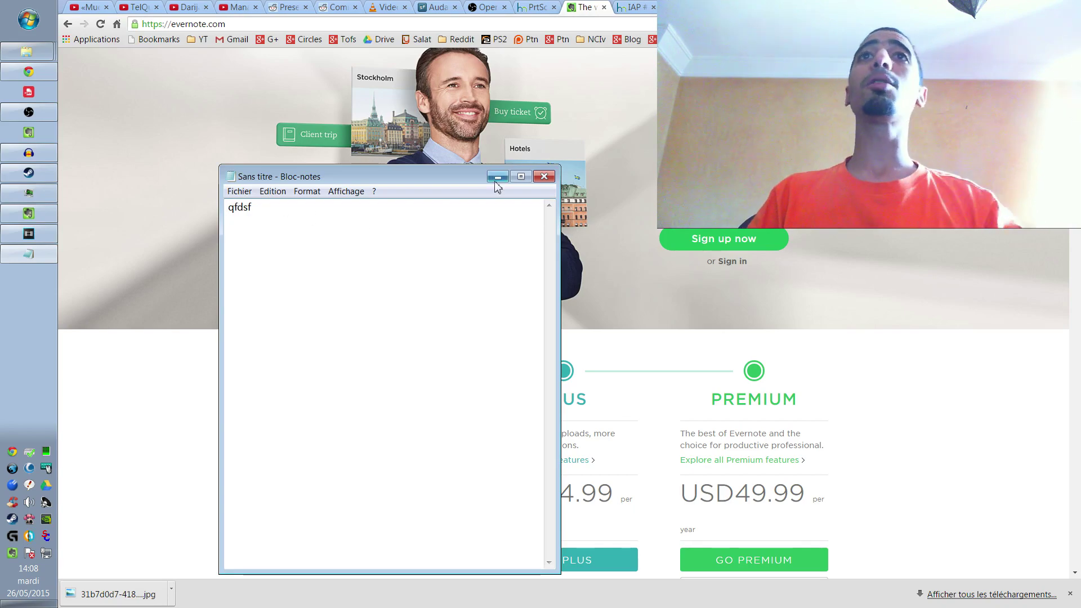
left_click(543, 177)
left_click(594, 317)
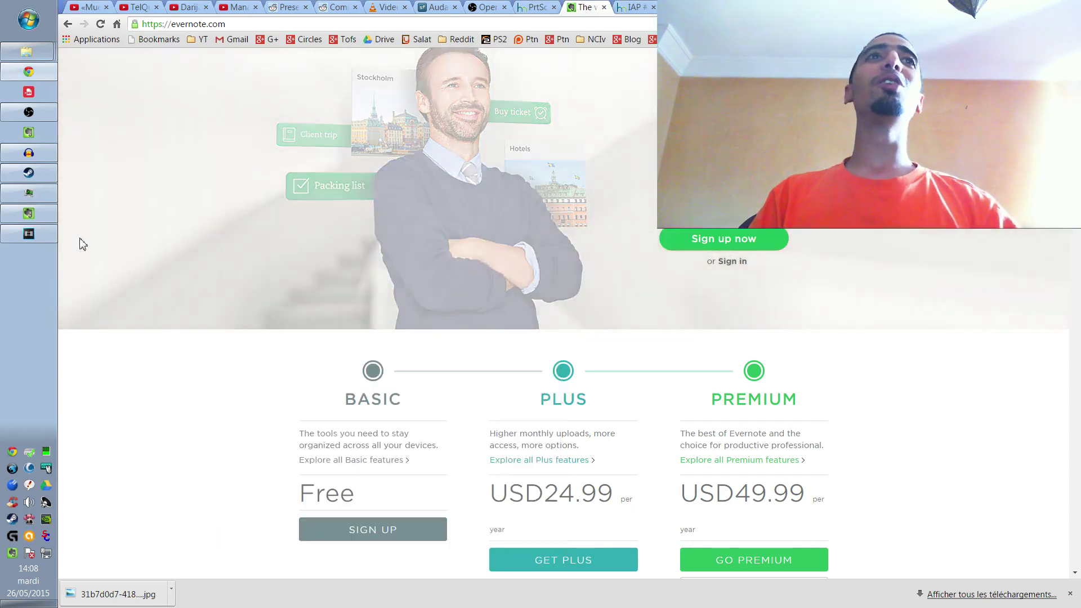
left_click(32, 217)
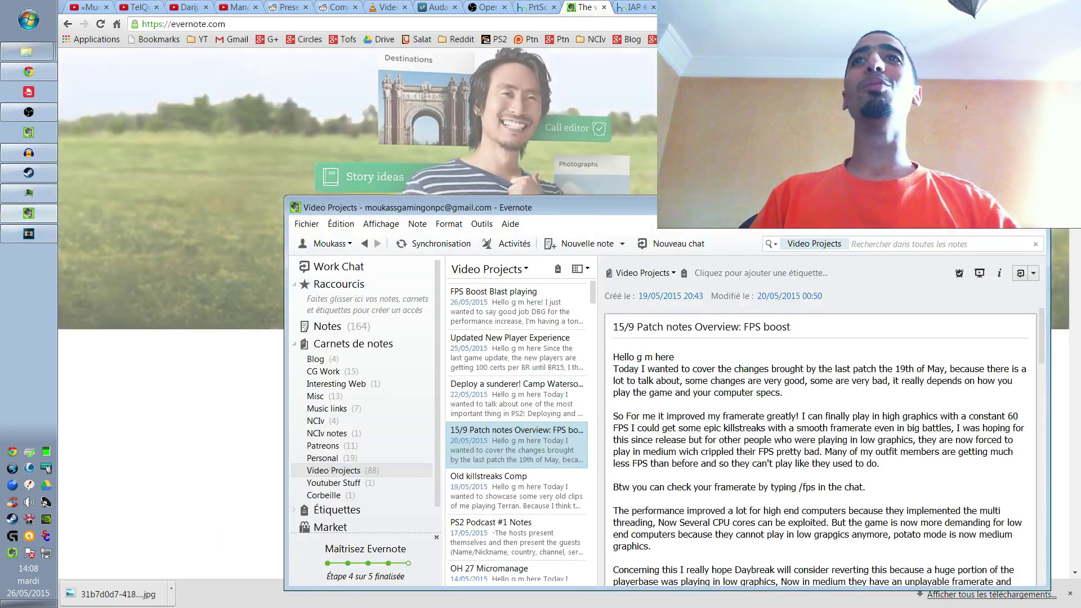
left_click_drag(768, 219, 579, 222)
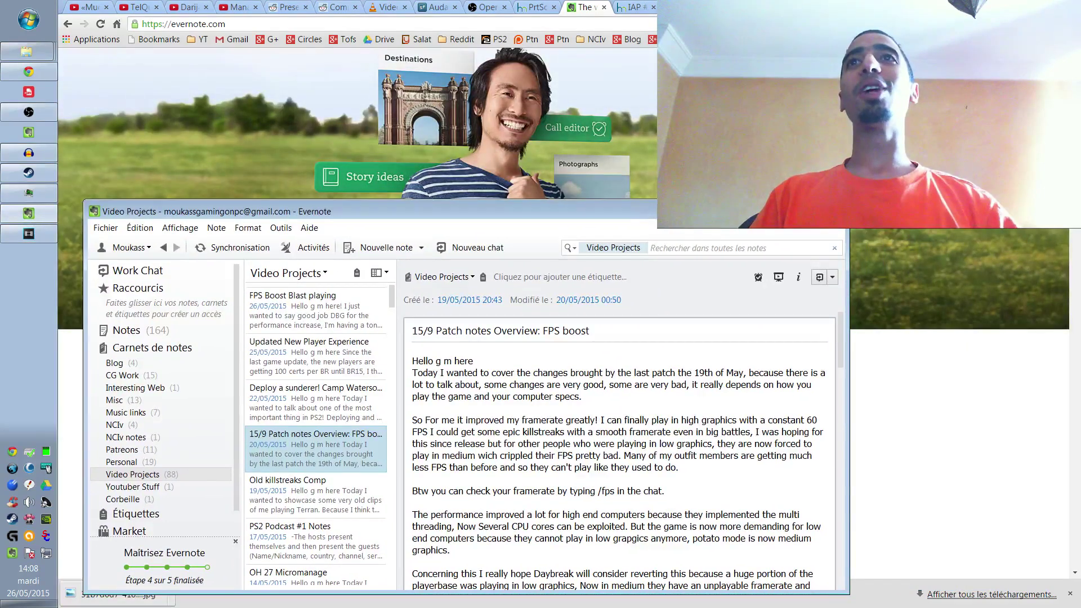
left_click(798, 211)
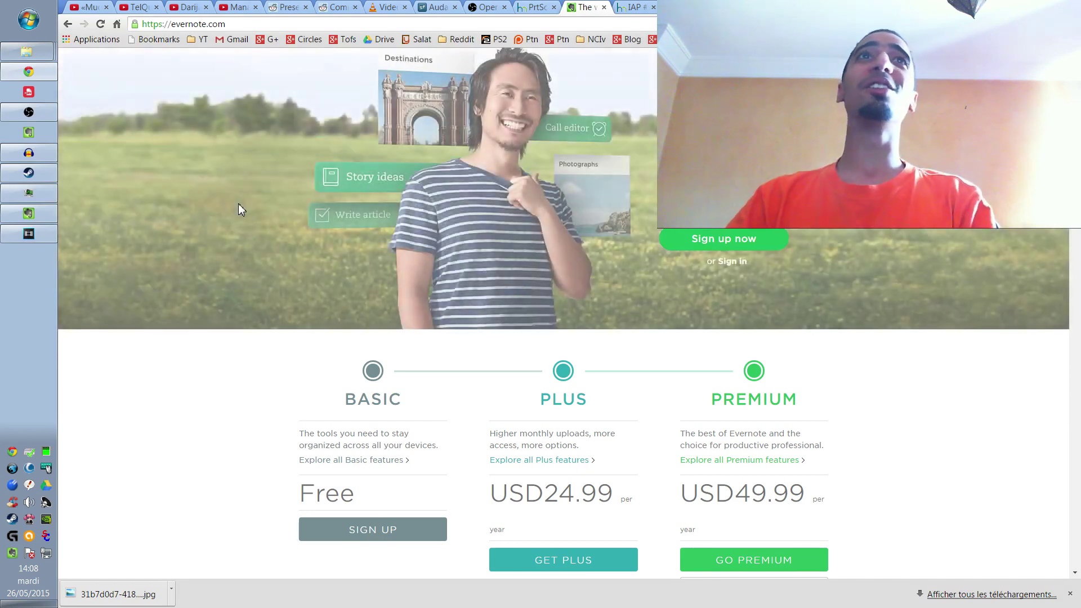
Load the gaming channel's home page from the first YouTube tab and show the guide sidebar.
left_click(92, 6)
left_click(152, 66)
left_click(114, 112)
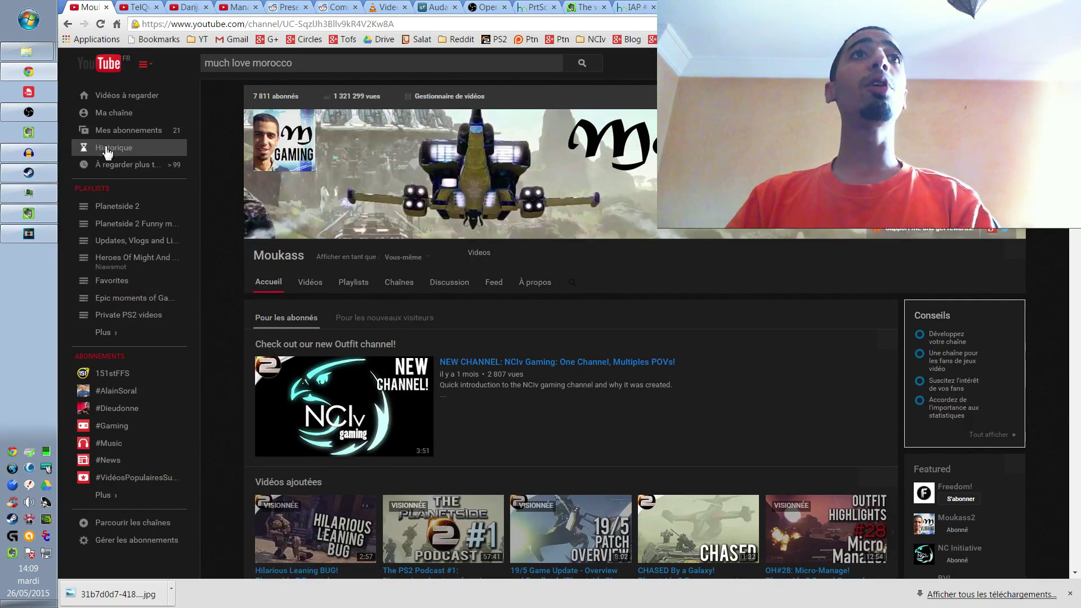
scroll(221, 166, "down", 2)
scroll(221, 162, "up", 2)
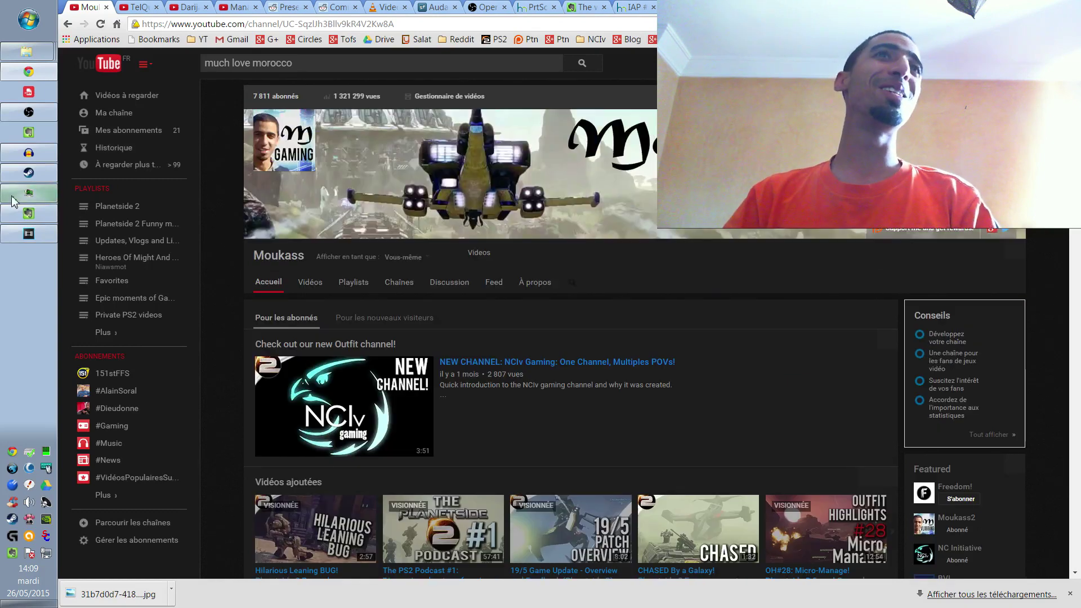
Launch VLC media player from the Start menu, then hide it to return to the channel.
key("super")
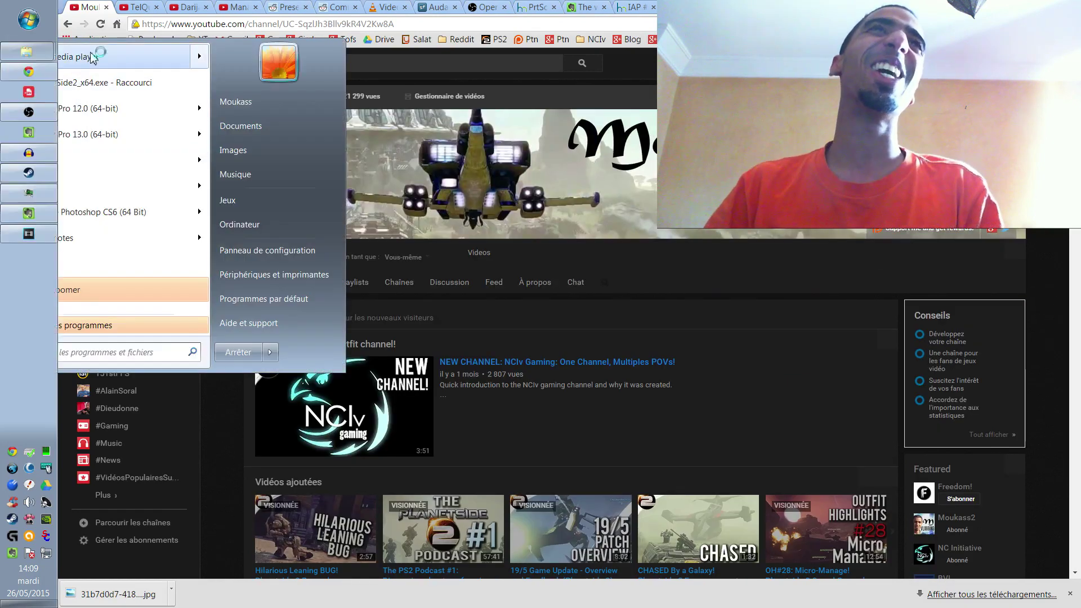
left_click(62, 56)
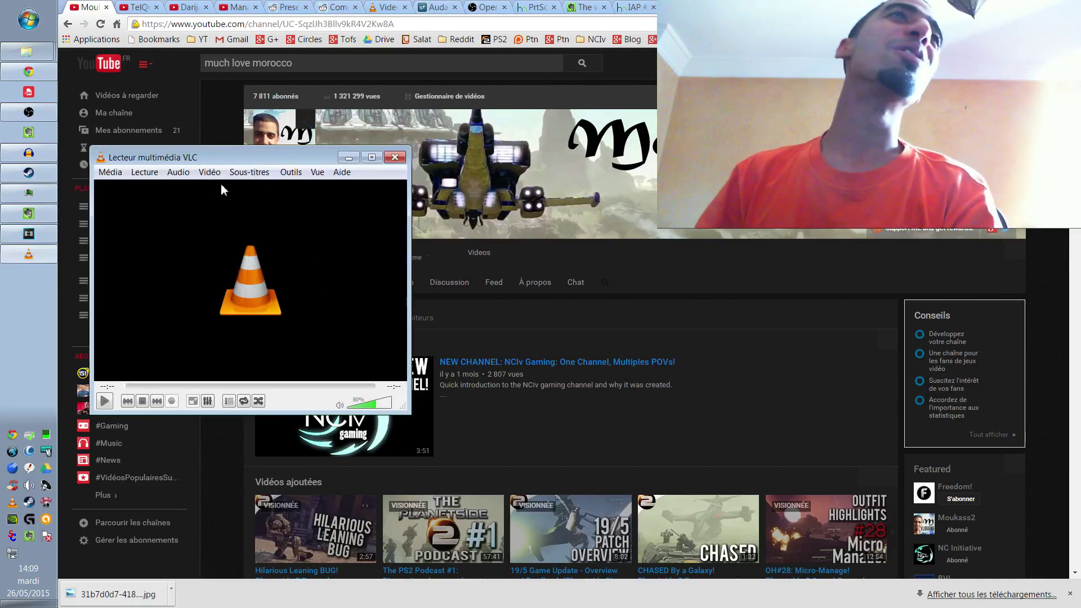
left_click(349, 157)
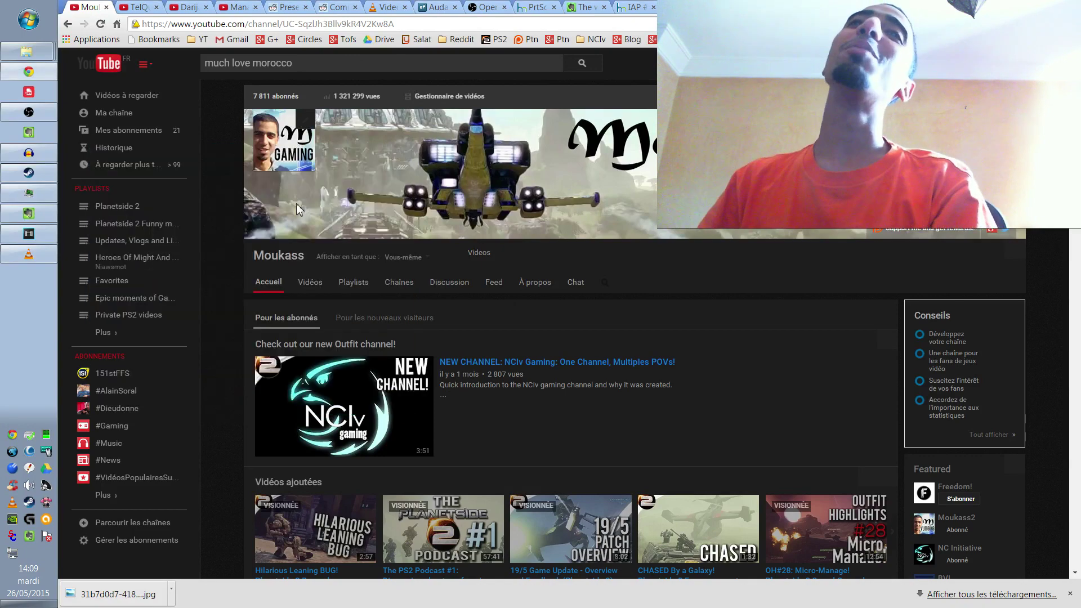
scroll(221, 252, "down", 3)
scroll(219, 251, "up", 3)
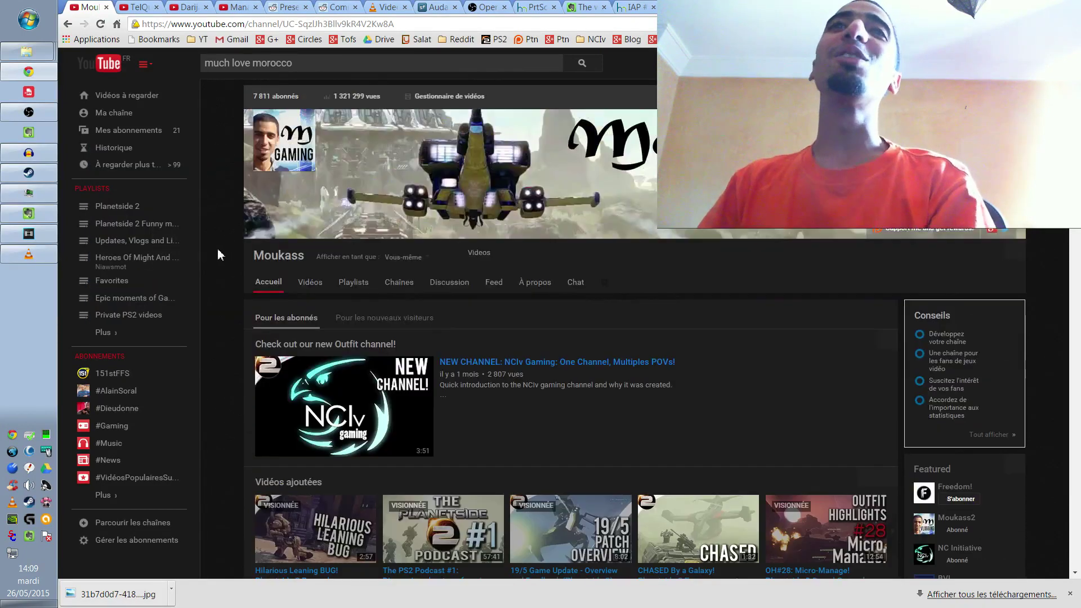